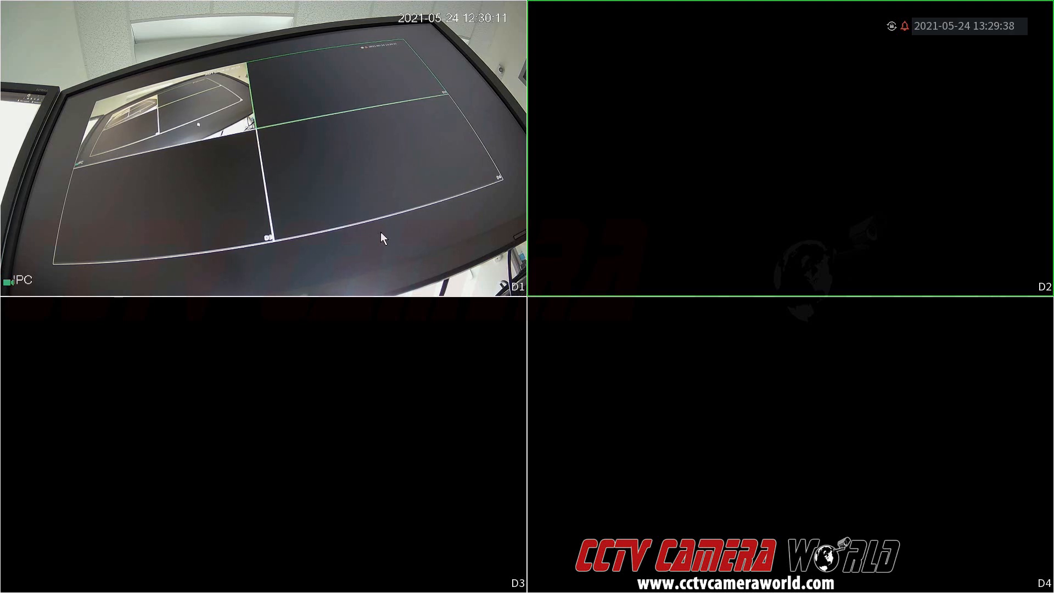
Open the recorder's main menu and log in to the admin account by entering its unlock pattern
{"action": "right_click", "coordinate": [388, 231]}
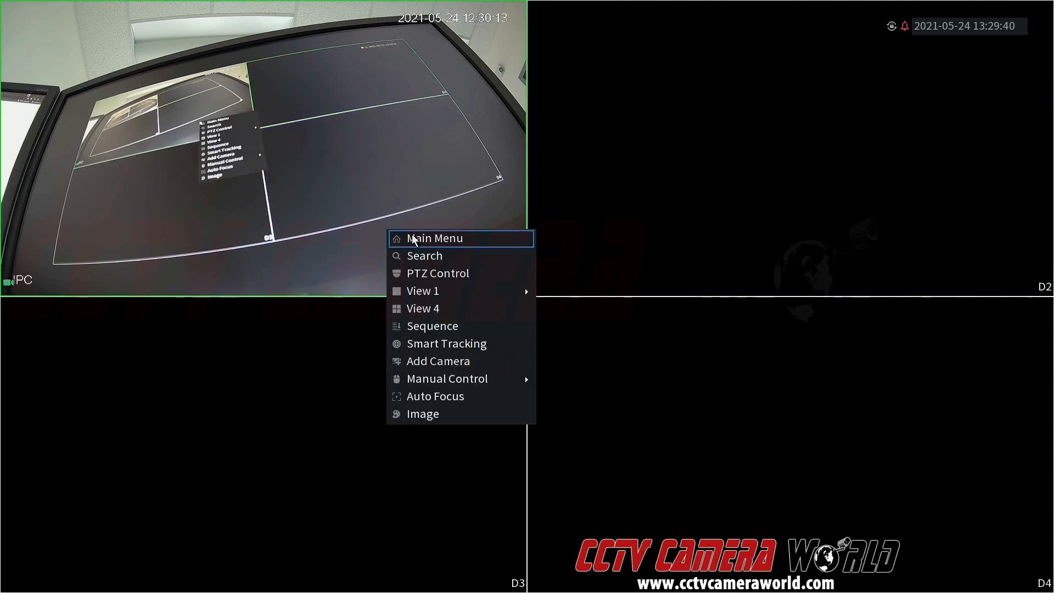
{"action": "left_click", "coordinate": [413, 239]}
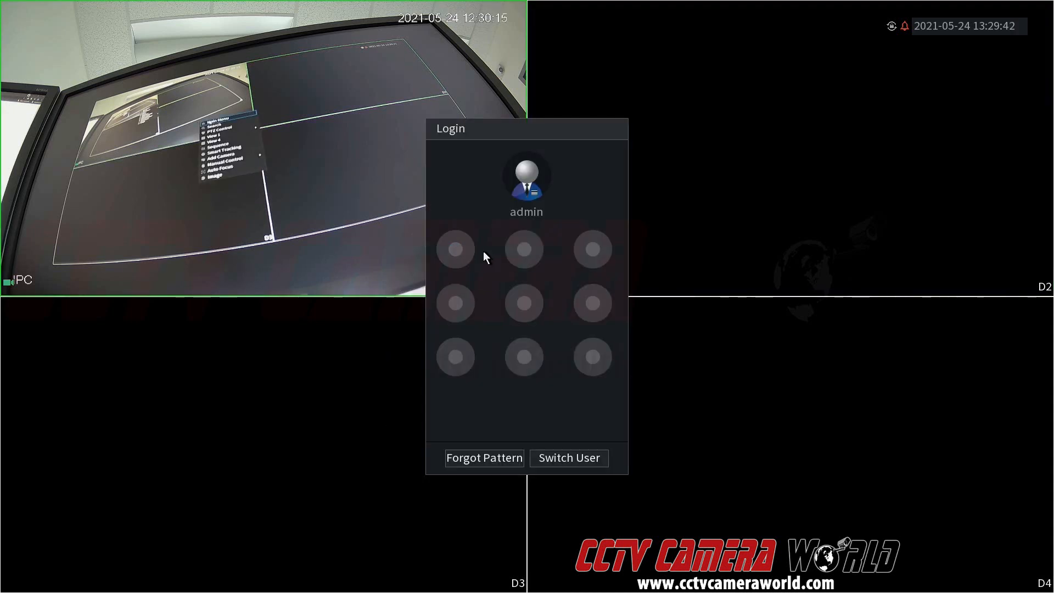
{"action": "mouse_move", "coordinate": [456, 250]}
{"action": "left_mouse_down"}
{"action": "mouse_move", "coordinate": [594, 252]}
{"action": "mouse_move", "coordinate": [592, 360]}
{"action": "mouse_move", "coordinate": [454, 354]}
{"action": "left_mouse_up"}
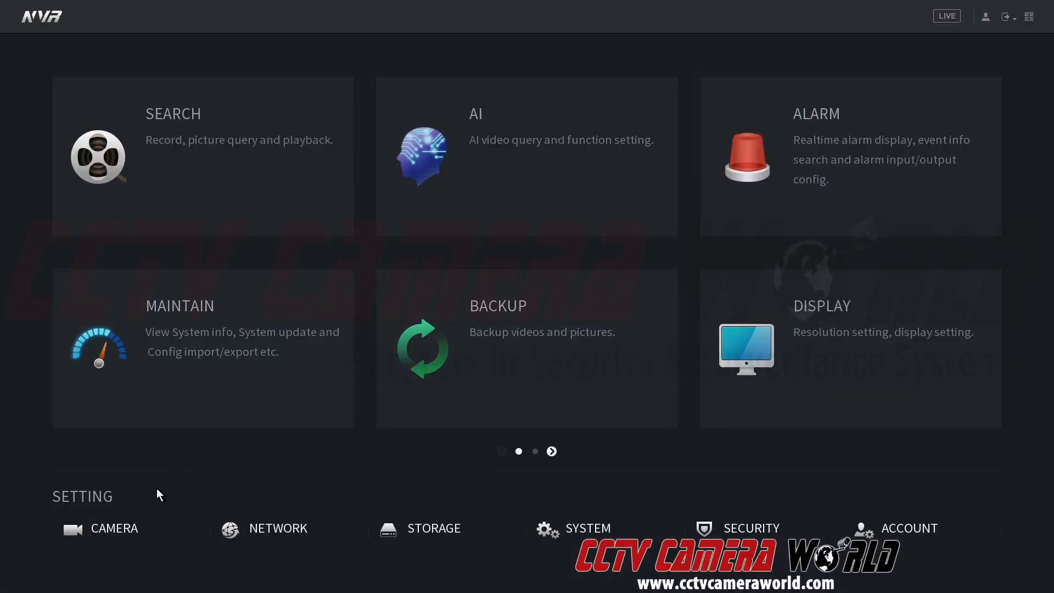
Review the audio compression and sampling frequency options for channel 1's main stream in the camera encode settings
{"action": "left_click", "coordinate": [127, 529]}
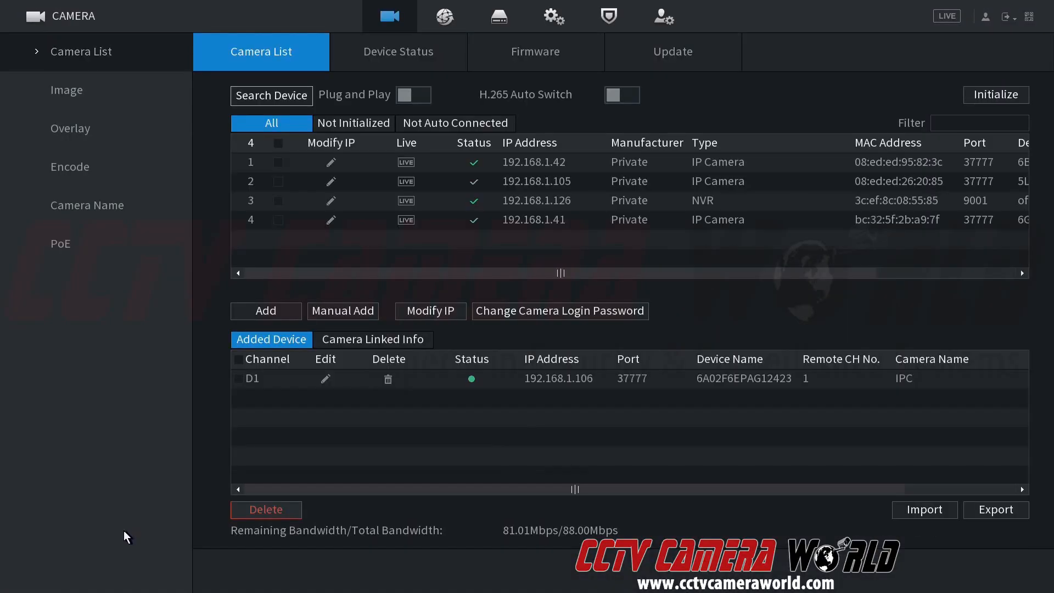
{"action": "left_click", "coordinate": [126, 159]}
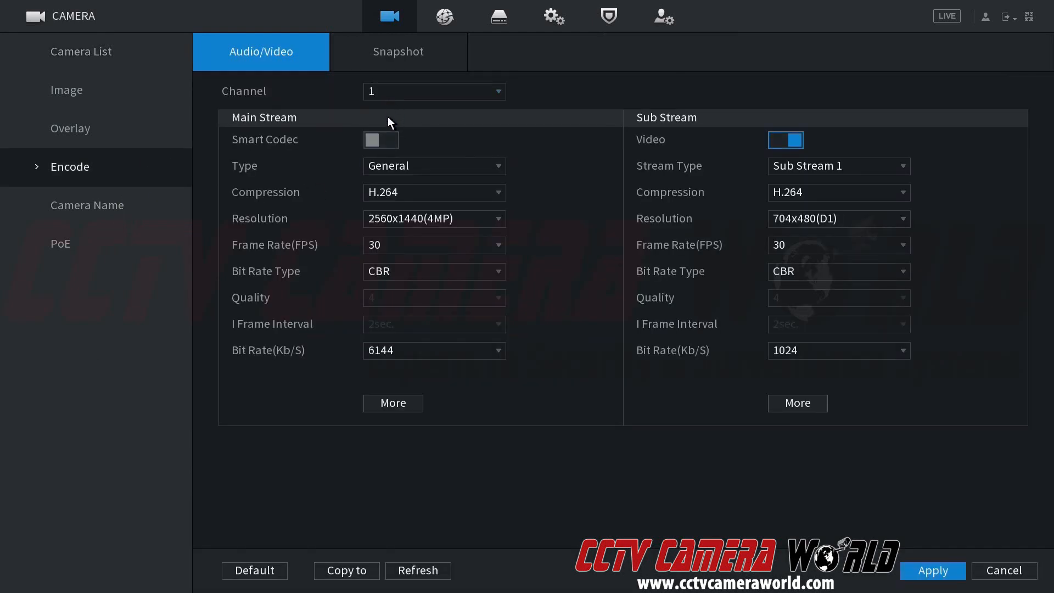
{"action": "left_click", "coordinate": [388, 404]}
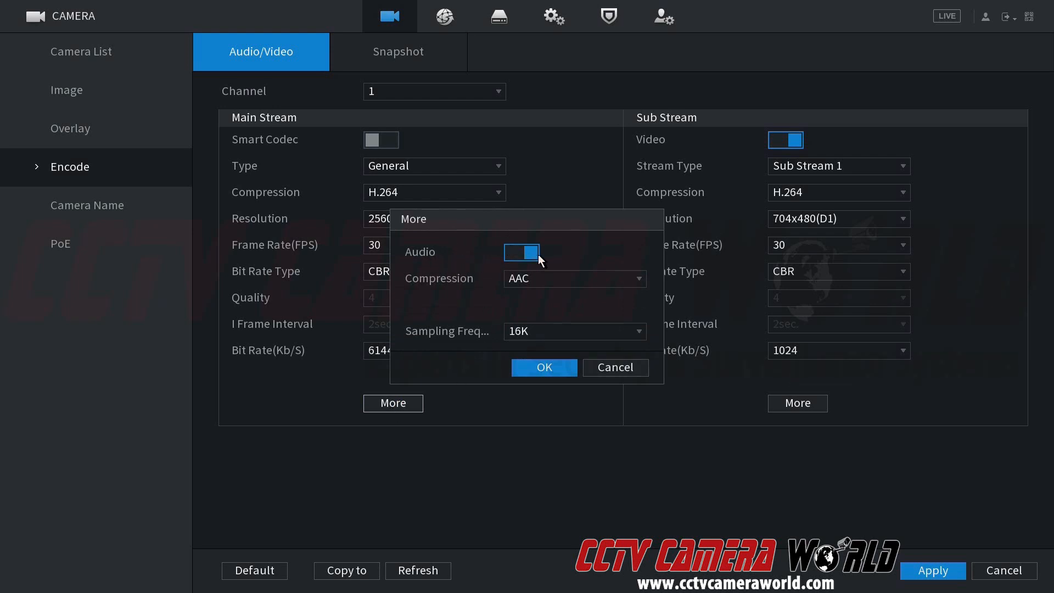
{"action": "left_click", "coordinate": [536, 275]}
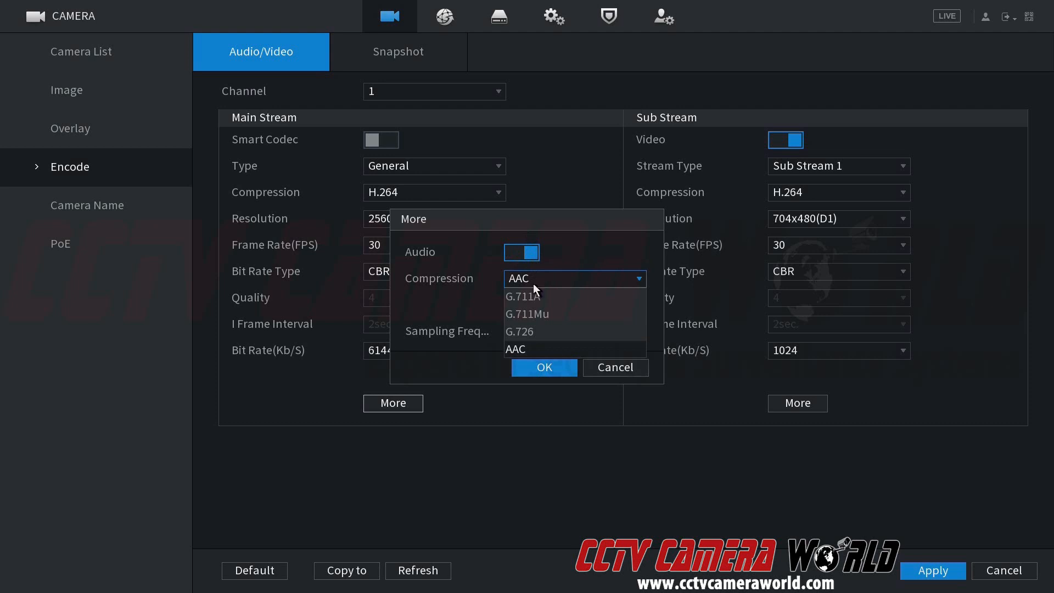
{"action": "left_click", "coordinate": [556, 270]}
{"action": "left_click", "coordinate": [533, 338]}
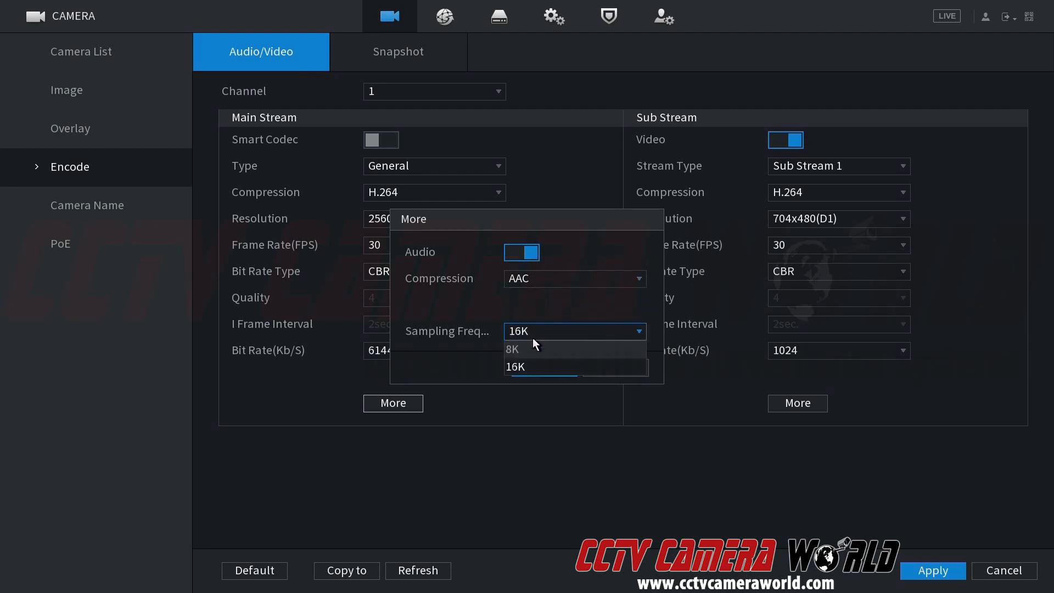
{"action": "left_click", "coordinate": [528, 338]}
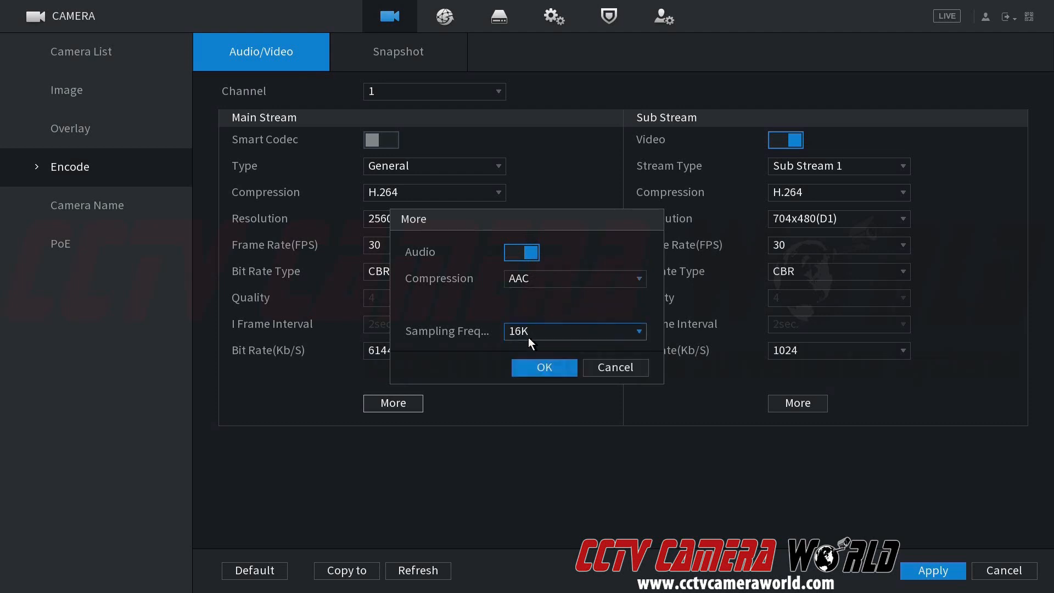
{"action": "left_click", "coordinate": [541, 369]}
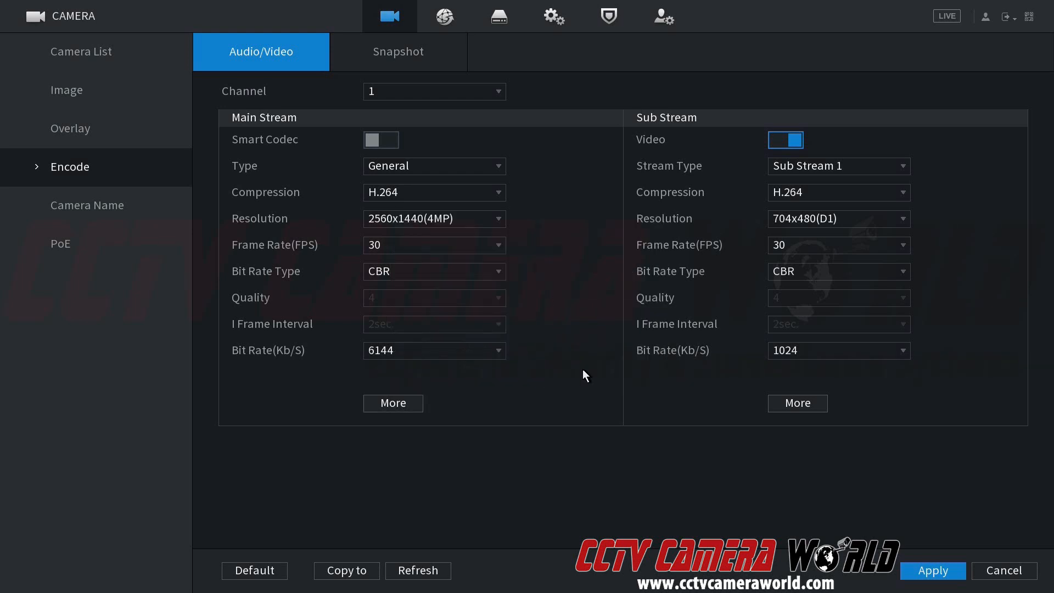
Review channel 1's sub stream audio settings and return to the main menu
{"action": "left_click", "coordinate": [816, 400]}
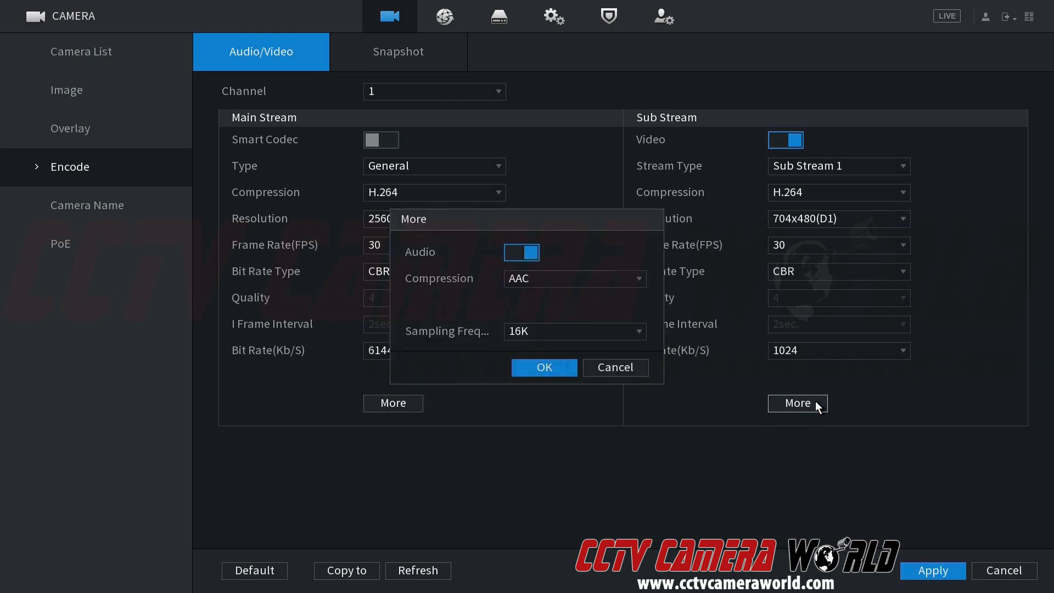
{"action": "left_click", "coordinate": [542, 368]}
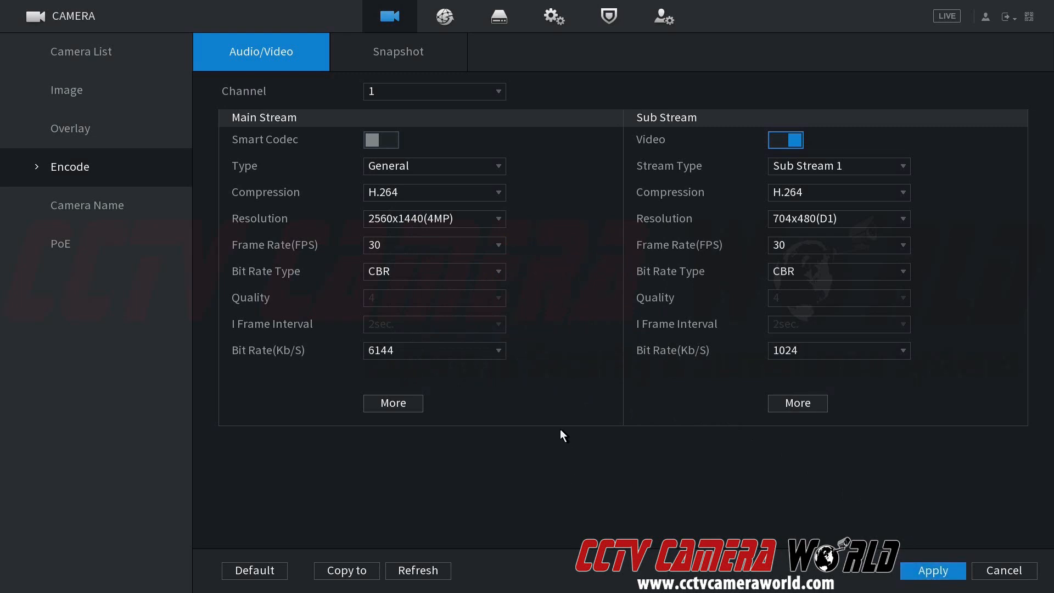
{"action": "right_click", "coordinate": [532, 403]}
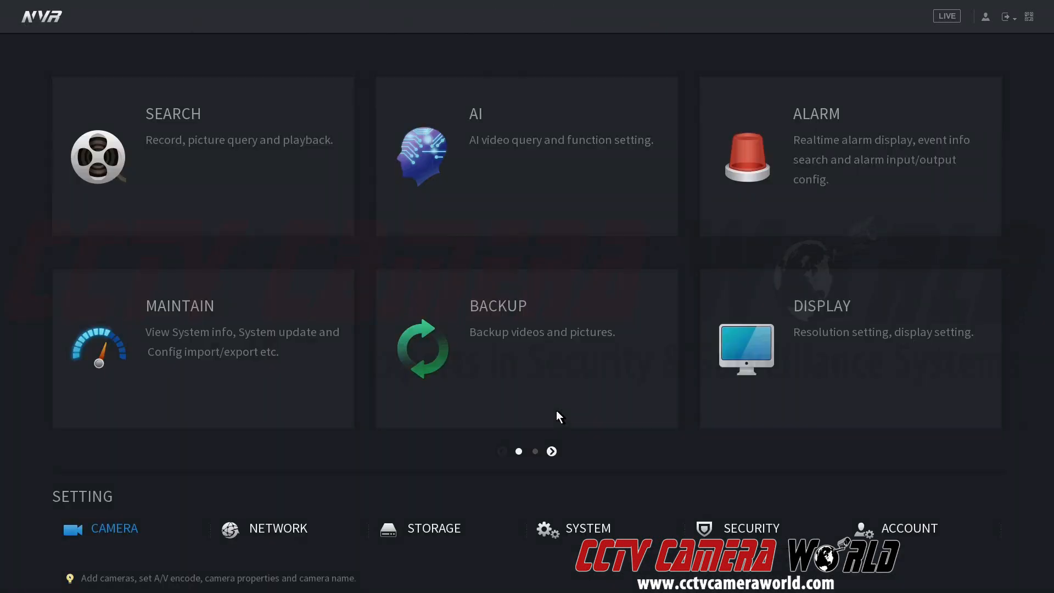
Add Motion and Alarm recording to Period 1 of channel D1's Sunday storage schedule and copy it to all days
{"action": "left_click", "coordinate": [456, 528]}
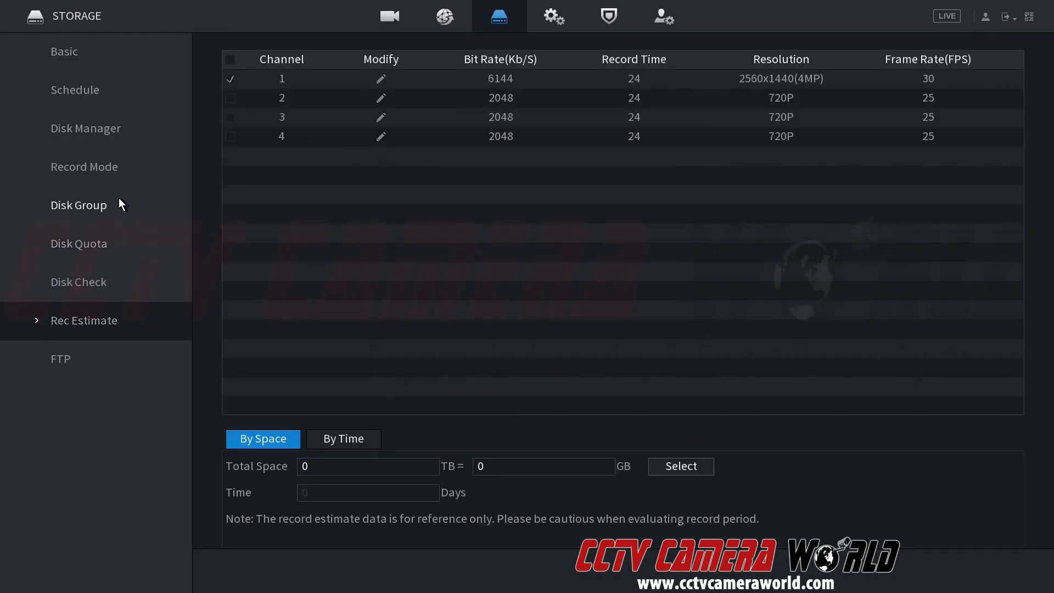
{"action": "left_click", "coordinate": [109, 170]}
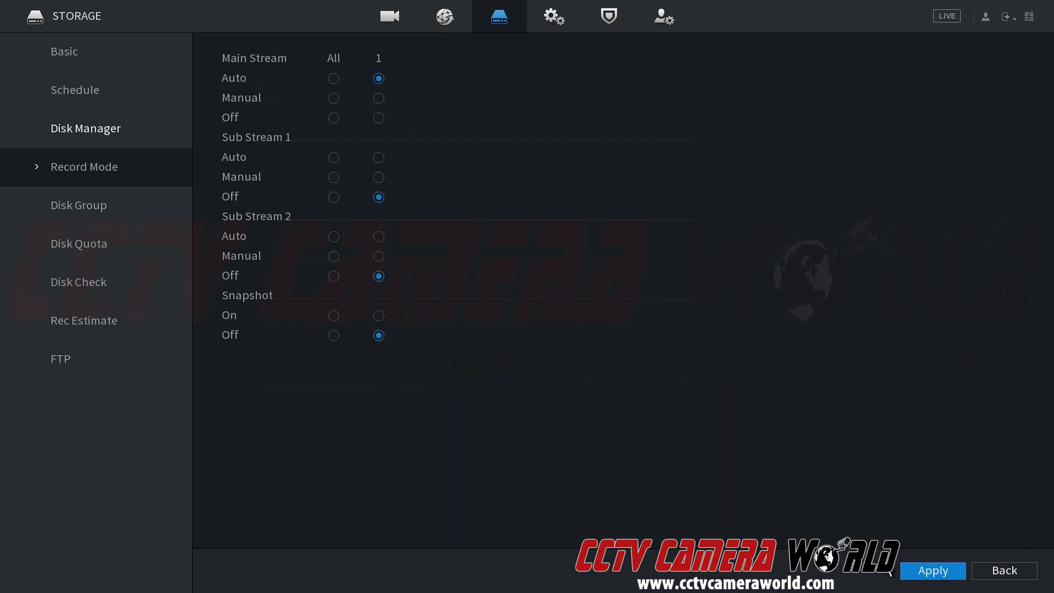
{"action": "left_click", "coordinate": [99, 77]}
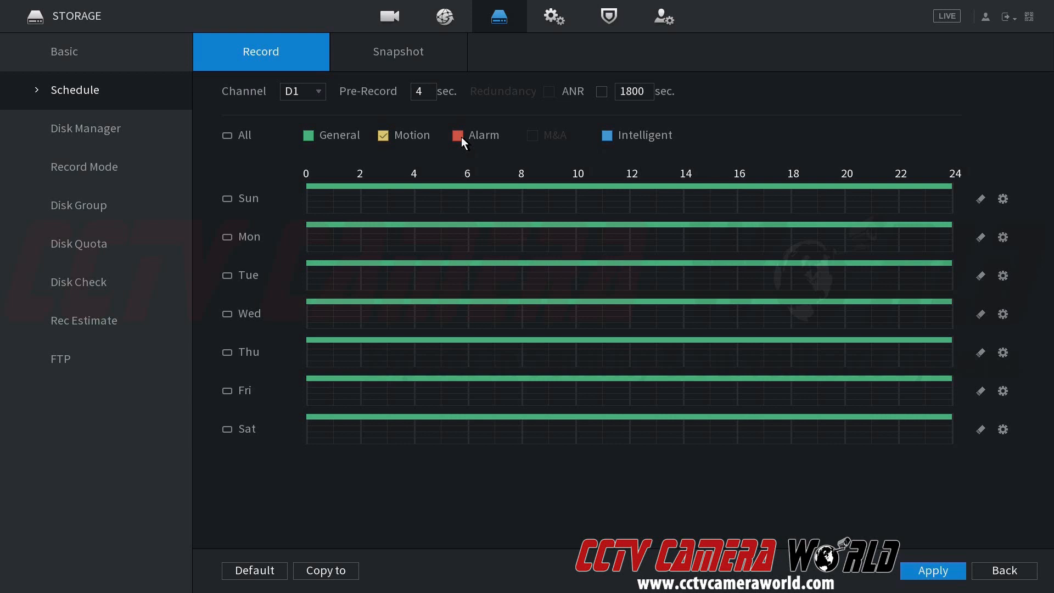
{"action": "left_click", "coordinate": [1005, 200]}
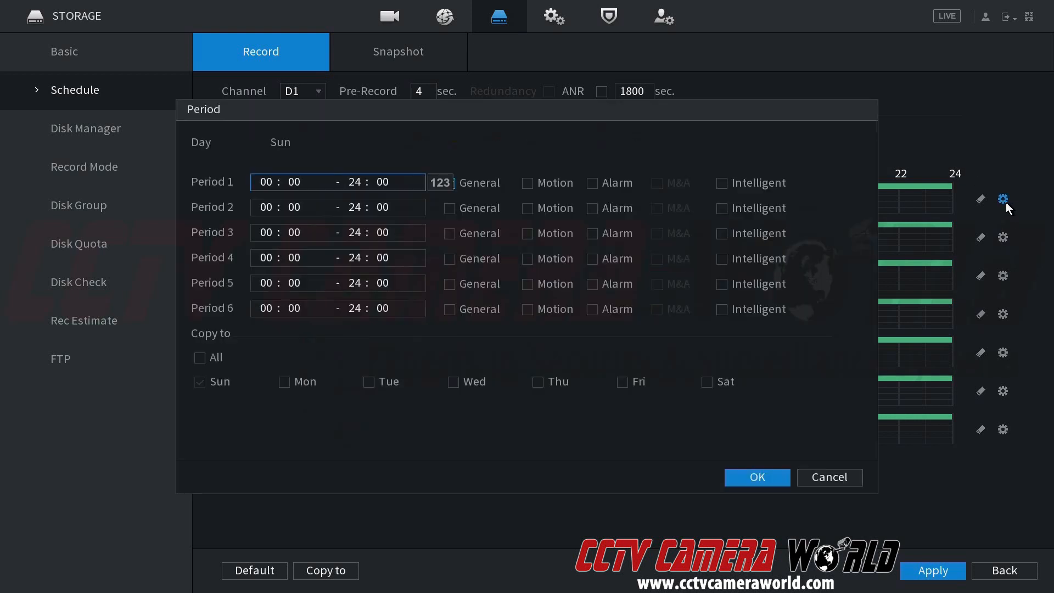
{"action": "left_click", "coordinate": [527, 184]}
{"action": "left_click", "coordinate": [593, 183]}
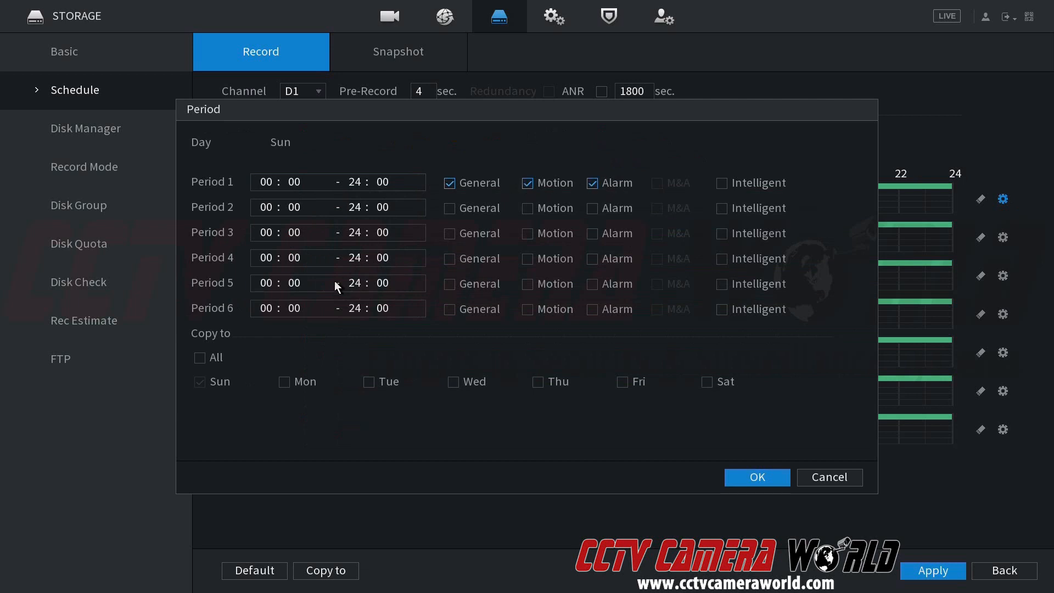
{"action": "left_click", "coordinate": [200, 358]}
{"action": "left_click", "coordinate": [760, 477]}
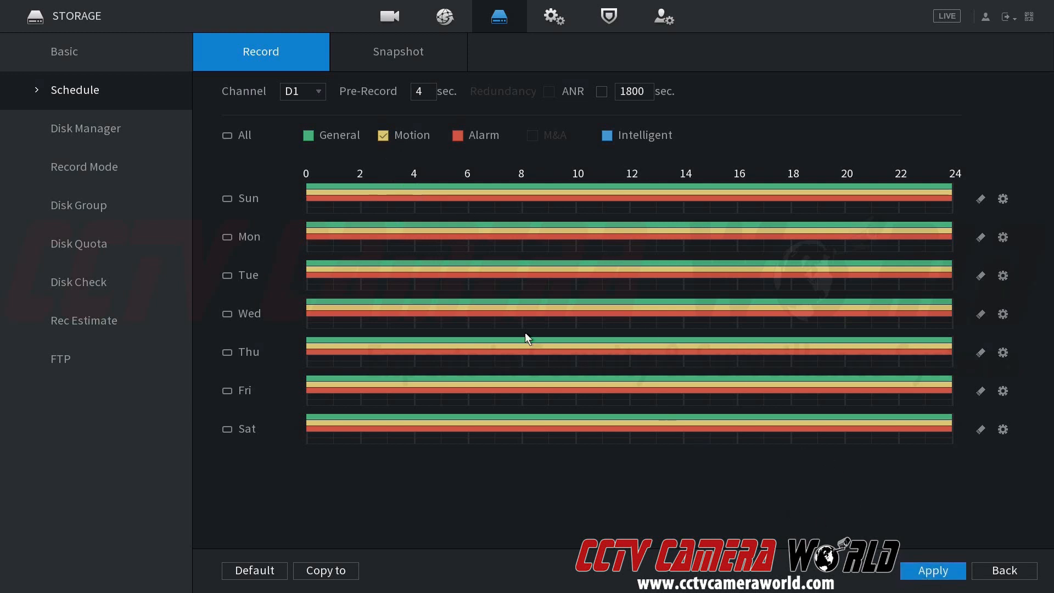
Check the stream record modes and the recording schedule once more, and return to the main menu
{"action": "left_click", "coordinate": [143, 172]}
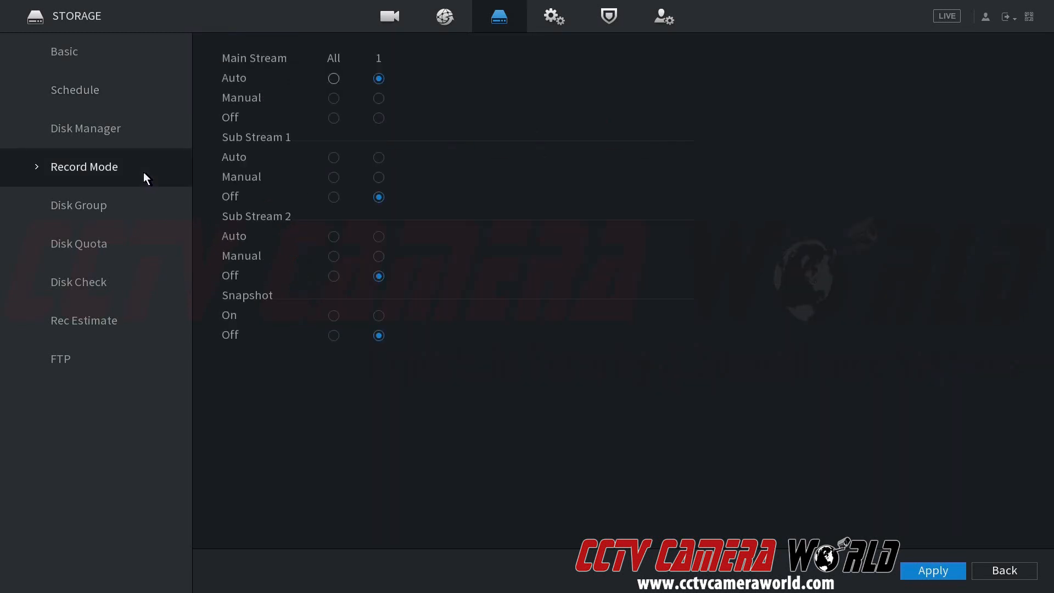
{"action": "left_click", "coordinate": [129, 87]}
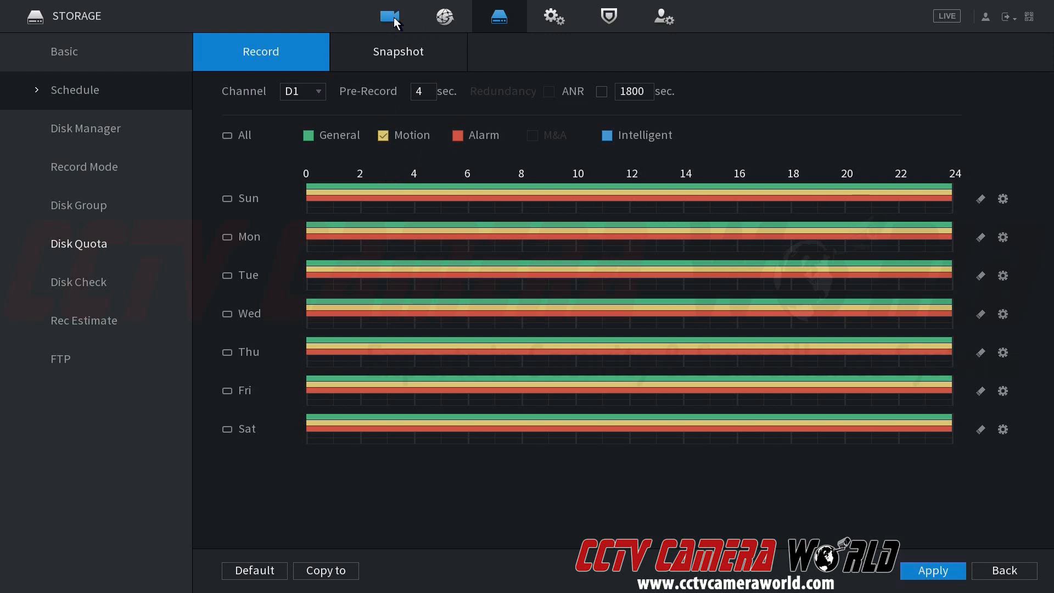
{"action": "right_click", "coordinate": [491, 64]}
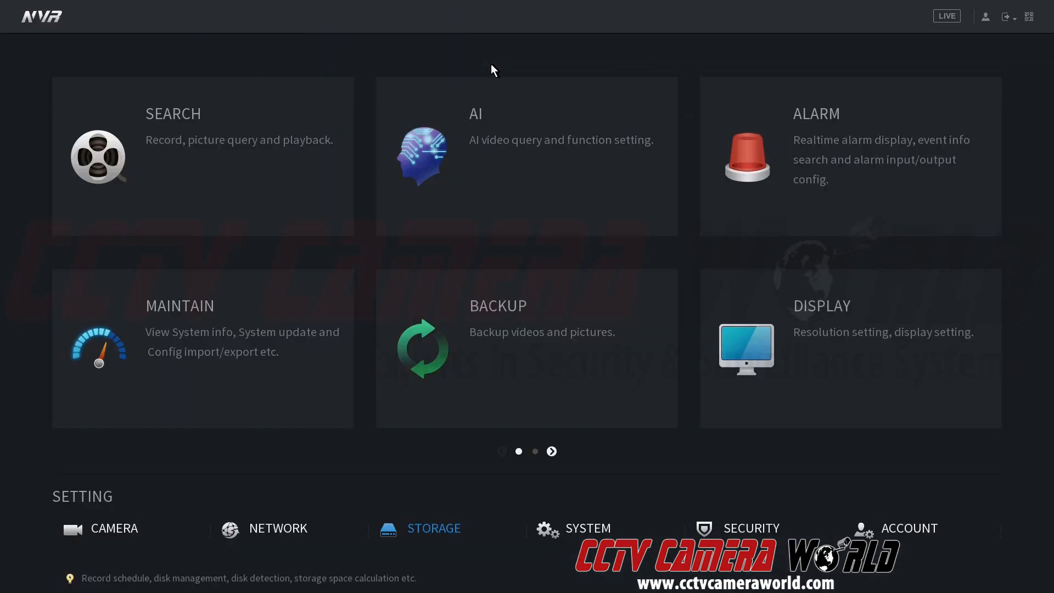
Enable Record Channel for channel 1 in the alarm audio detection settings of D1
{"action": "left_click", "coordinate": [803, 151]}
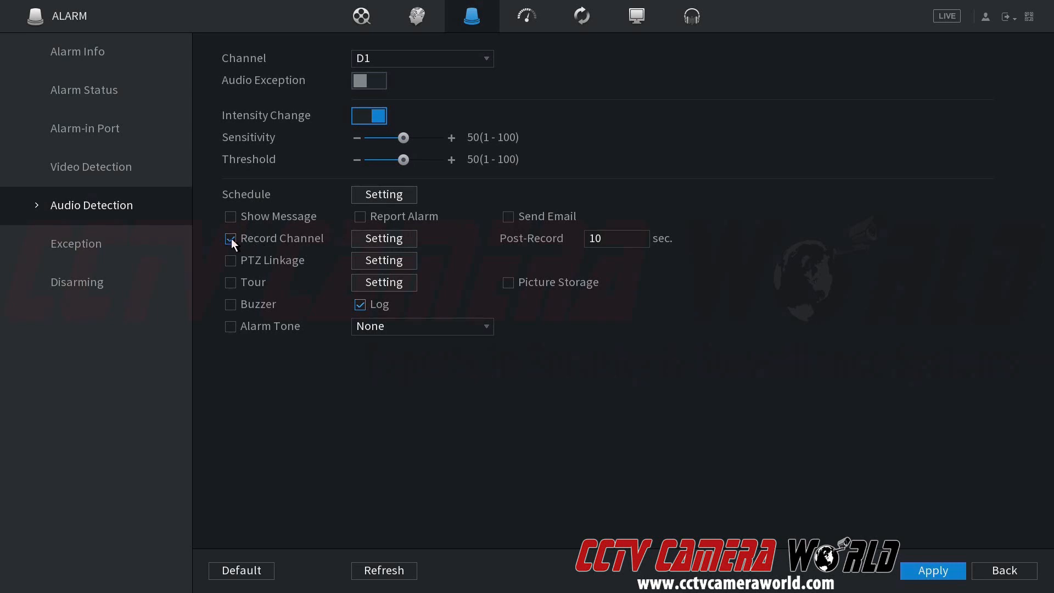
{"action": "left_click", "coordinate": [363, 238]}
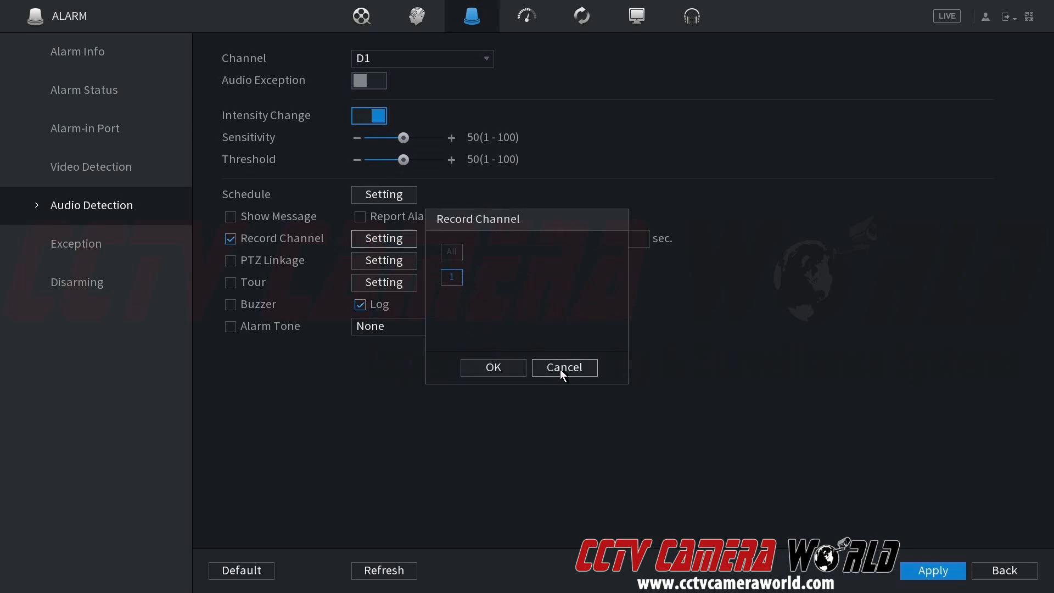
{"action": "left_click", "coordinate": [513, 368]}
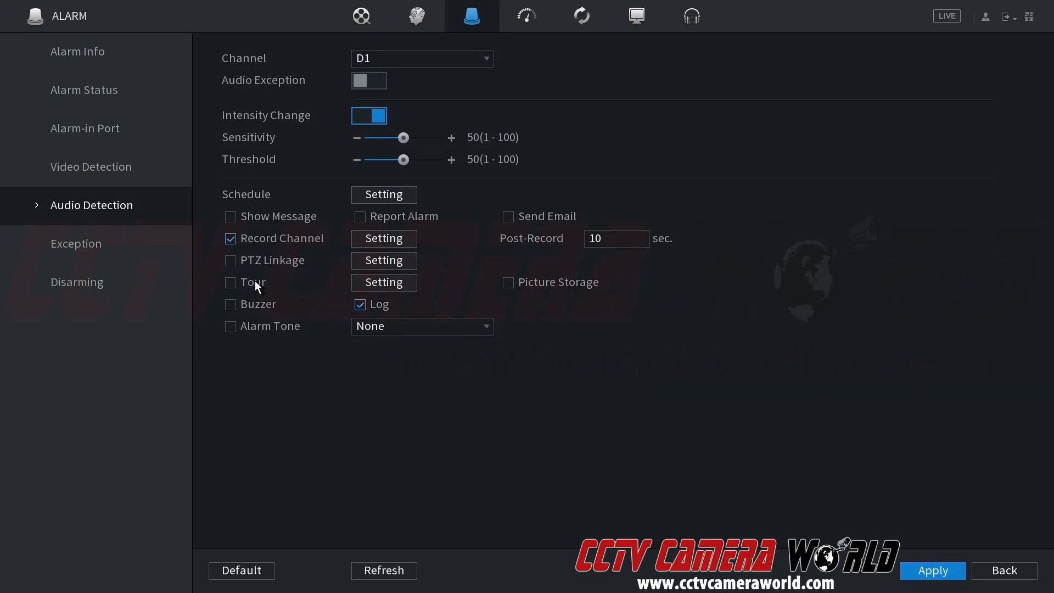
Review the Tour and Alarm Tone options, enable the Buzzer for D1's audio detection, and return to the main menu
{"action": "left_click", "coordinate": [379, 283]}
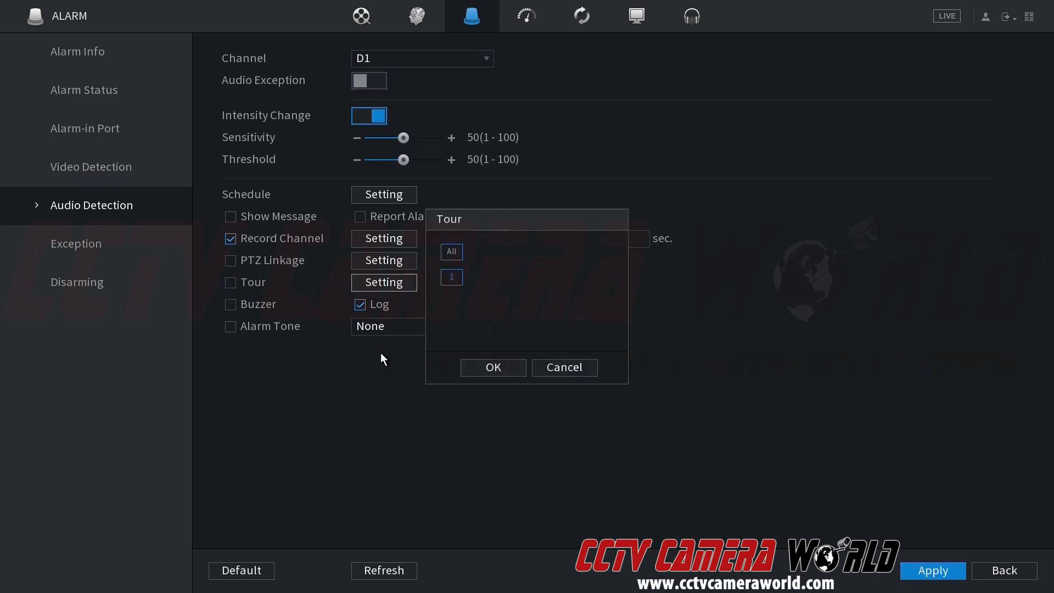
{"action": "left_click", "coordinate": [575, 366]}
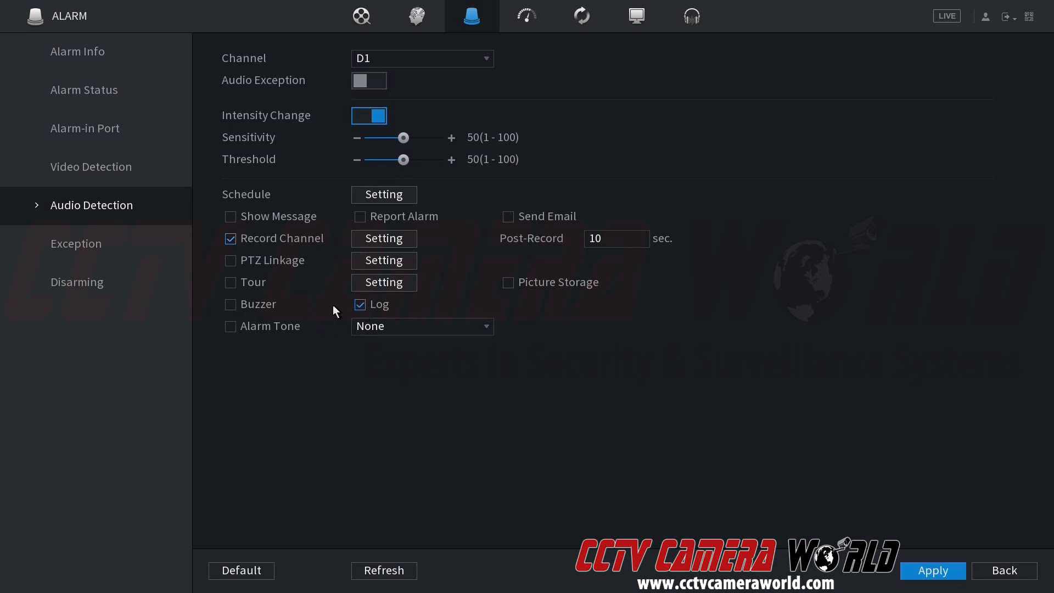
{"action": "left_click", "coordinate": [423, 330]}
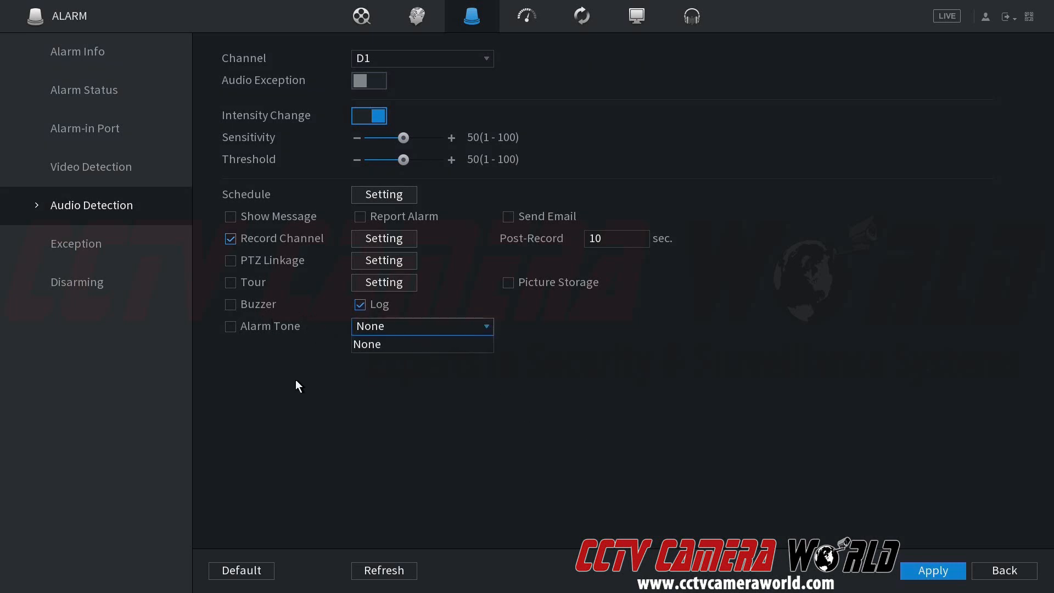
{"action": "left_click", "coordinate": [286, 350]}
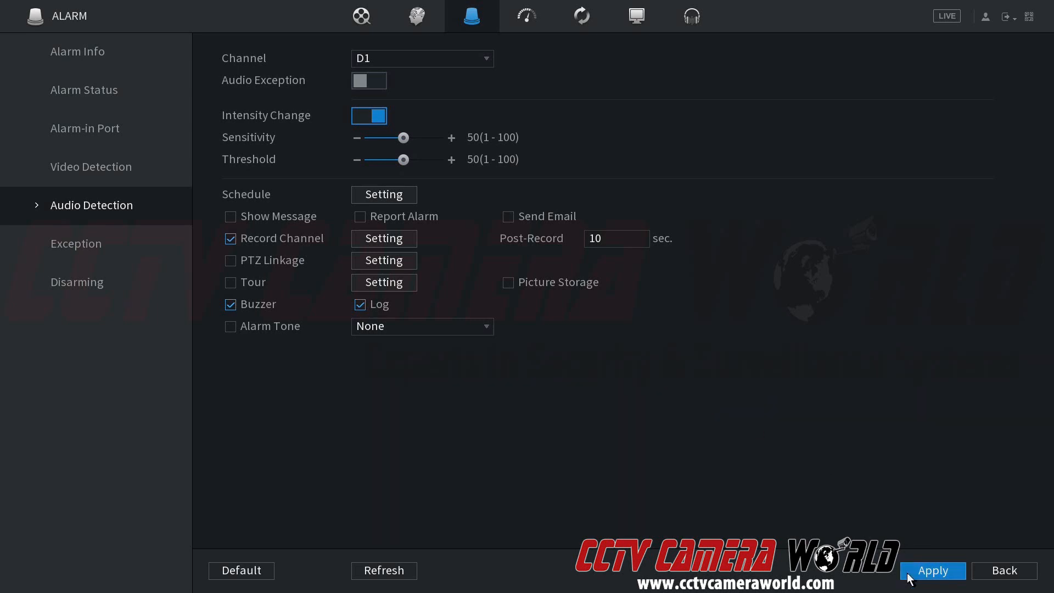
{"action": "left_click", "coordinate": [1026, 574]}
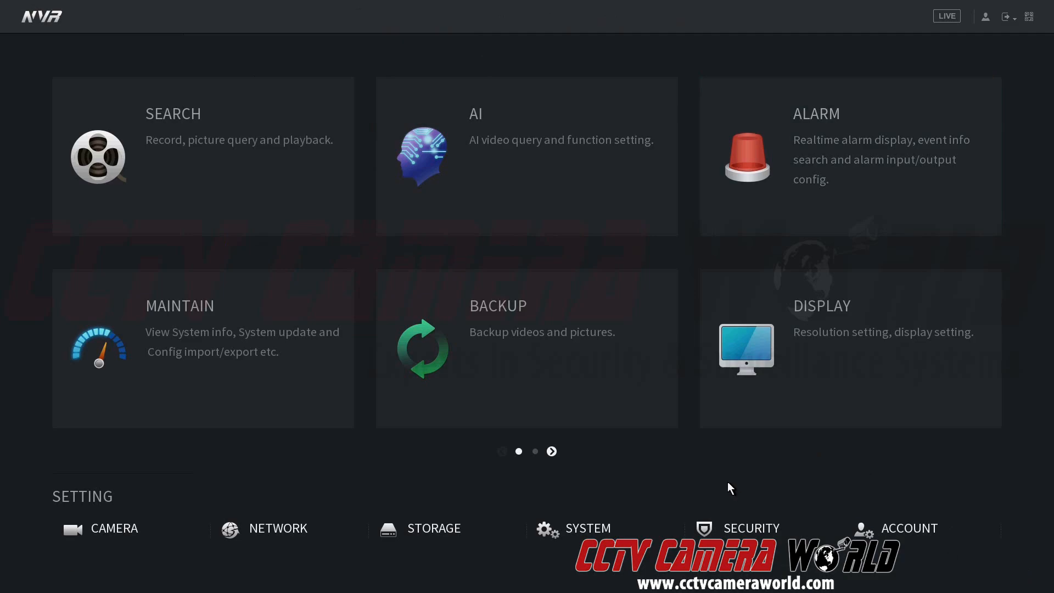
Return to the live view, enlarge camera D1 to full screen, and restore the four-camera layout
{"action": "right_click", "coordinate": [688, 442]}
{"action": "double_click", "coordinate": [363, 141]}
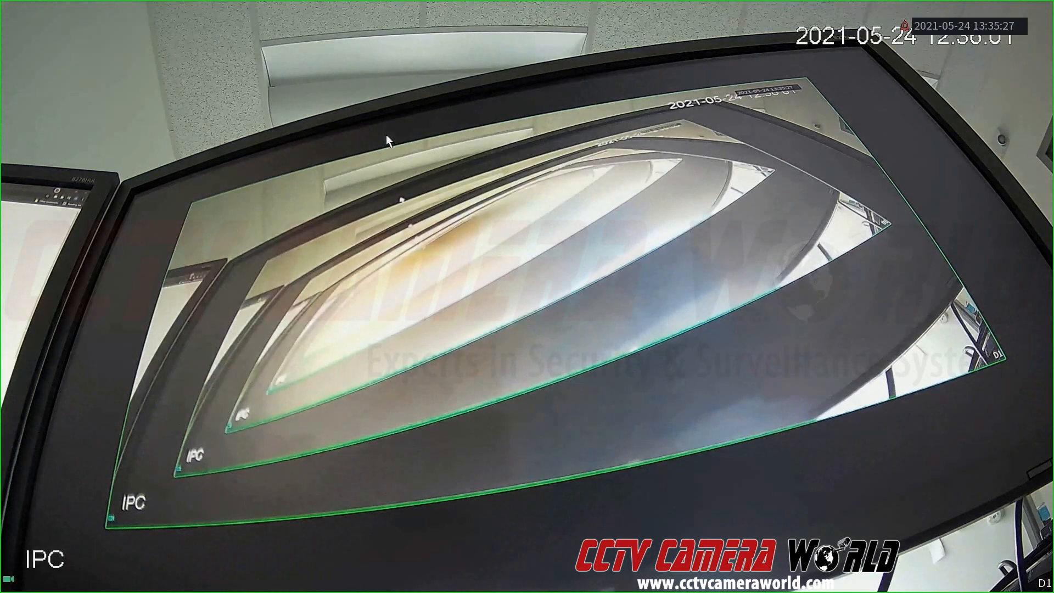
{"action": "double_click", "coordinate": [387, 135]}
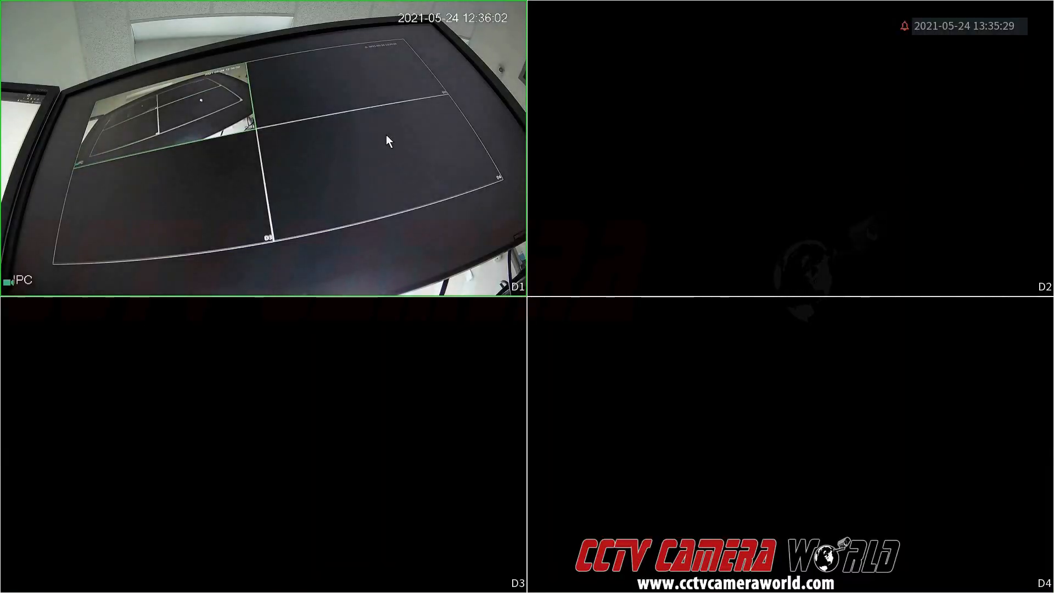
Open the recording search and playback screen from the live view
{"action": "right_click", "coordinate": [387, 136]}
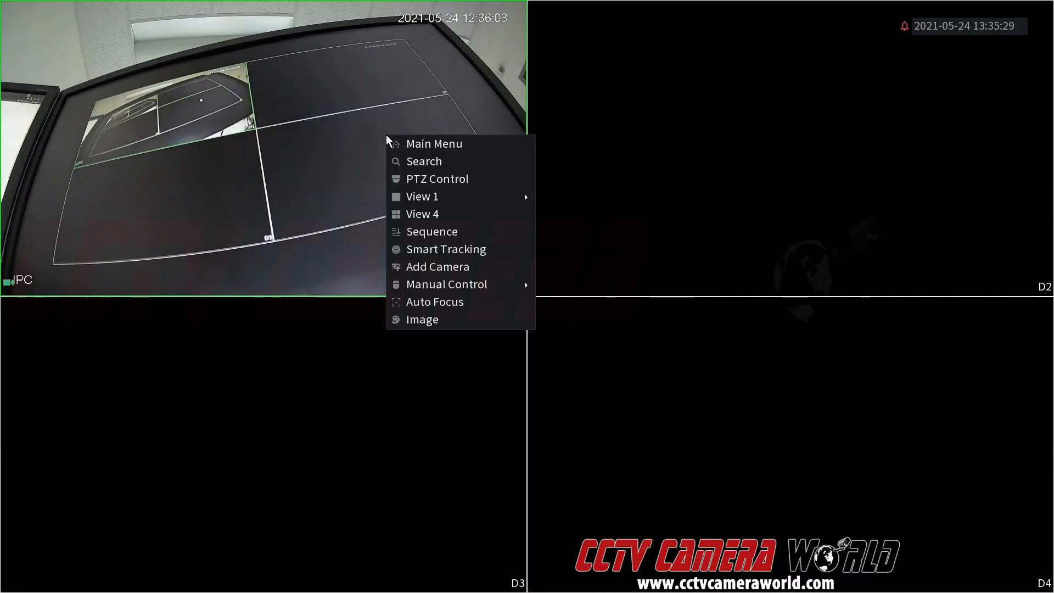
{"action": "left_click", "coordinate": [434, 144]}
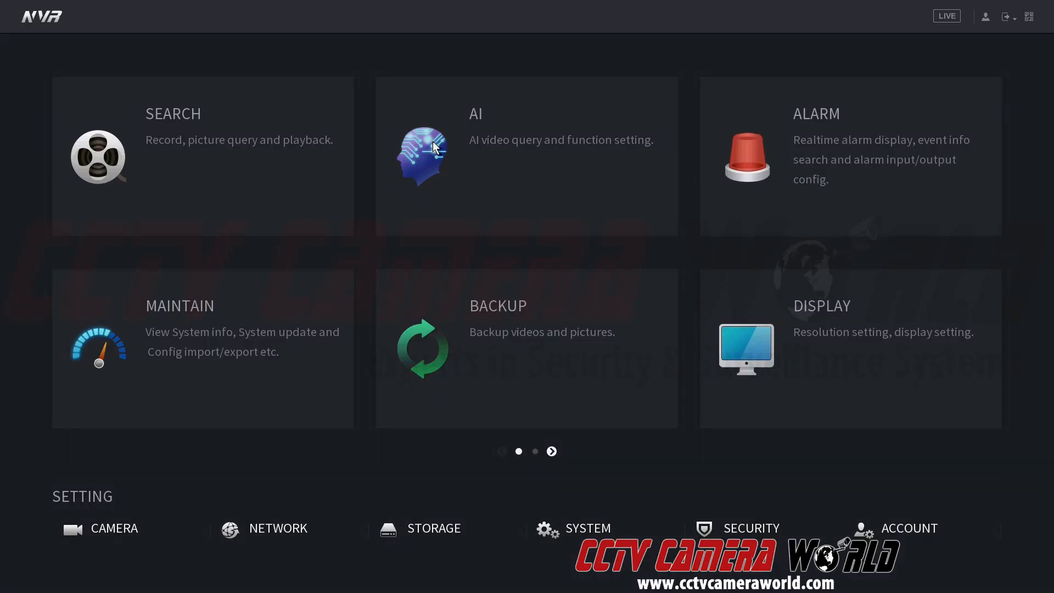
{"action": "left_click", "coordinate": [236, 181]}
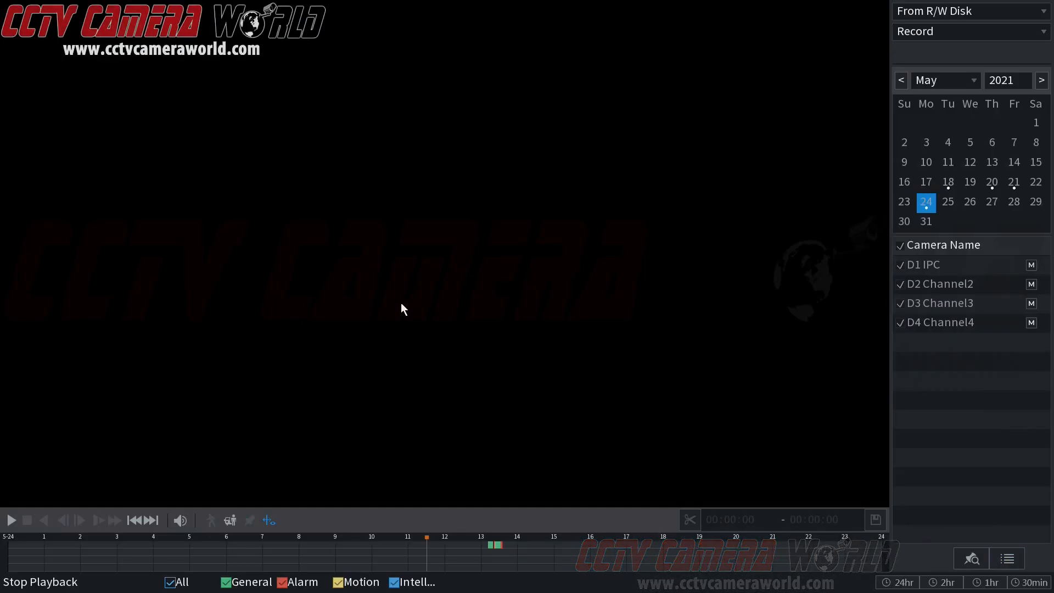
Play the May 24 recording, set the timeline to a 1hr span, and jump to just before the alarm segment following 13:30
{"action": "left_click", "coordinate": [499, 543]}
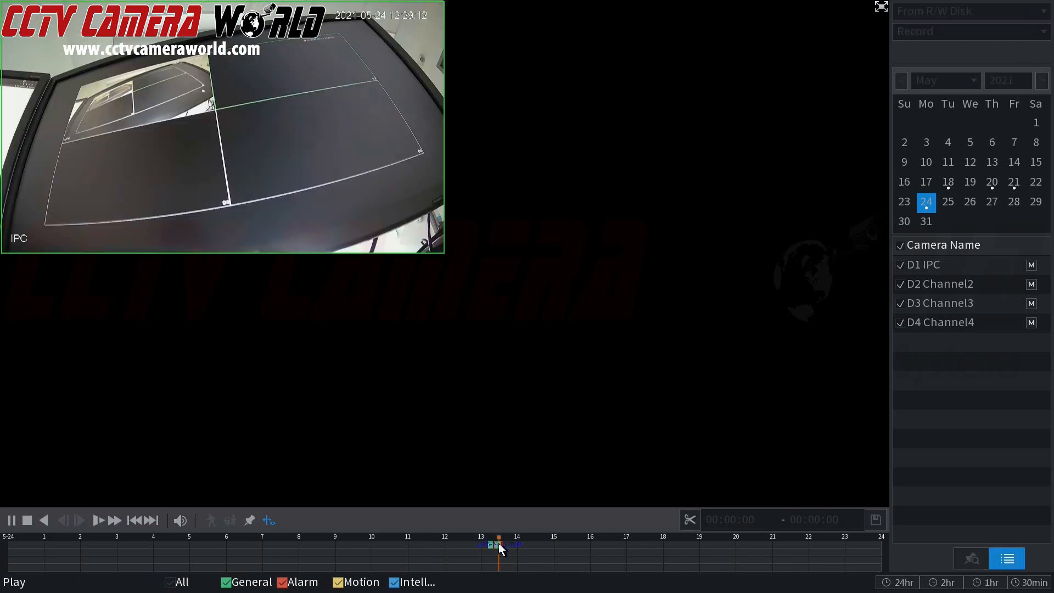
{"action": "left_click", "coordinate": [1022, 587]}
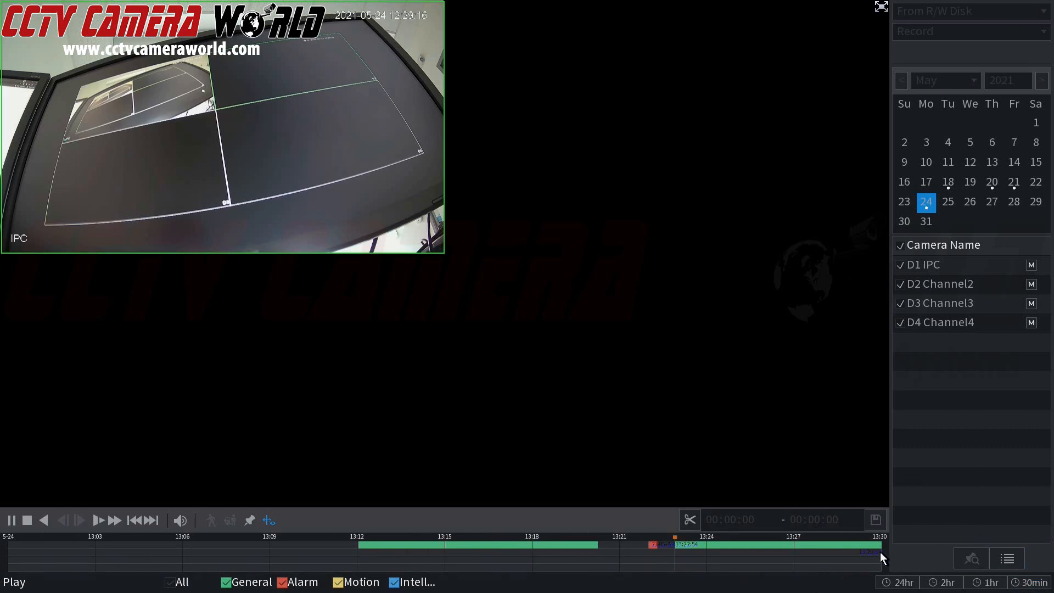
{"action": "left_click", "coordinate": [857, 545]}
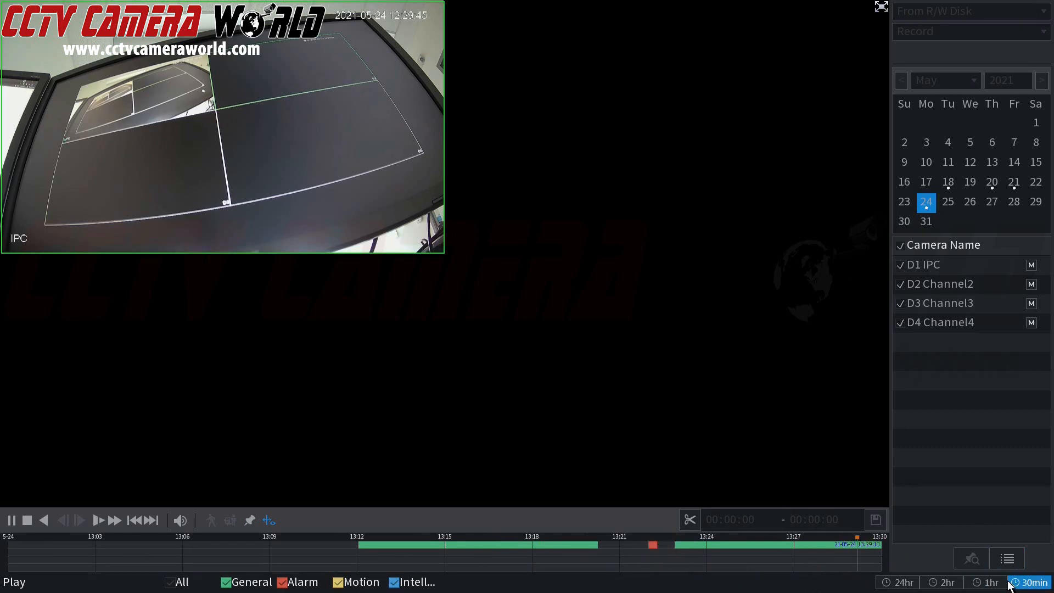
{"action": "left_click", "coordinate": [986, 583]}
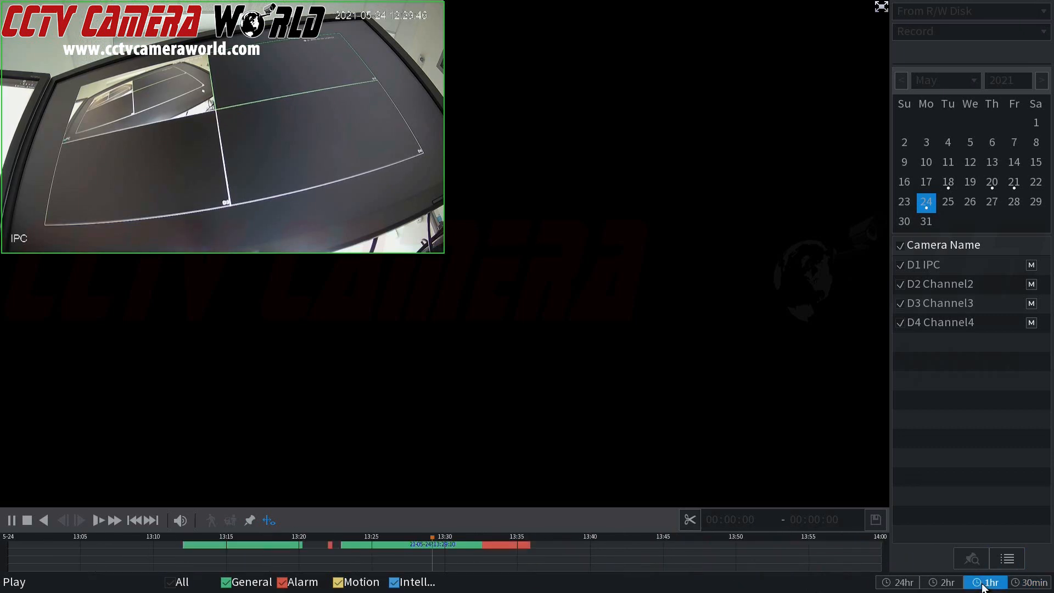
{"action": "left_click", "coordinate": [480, 545]}
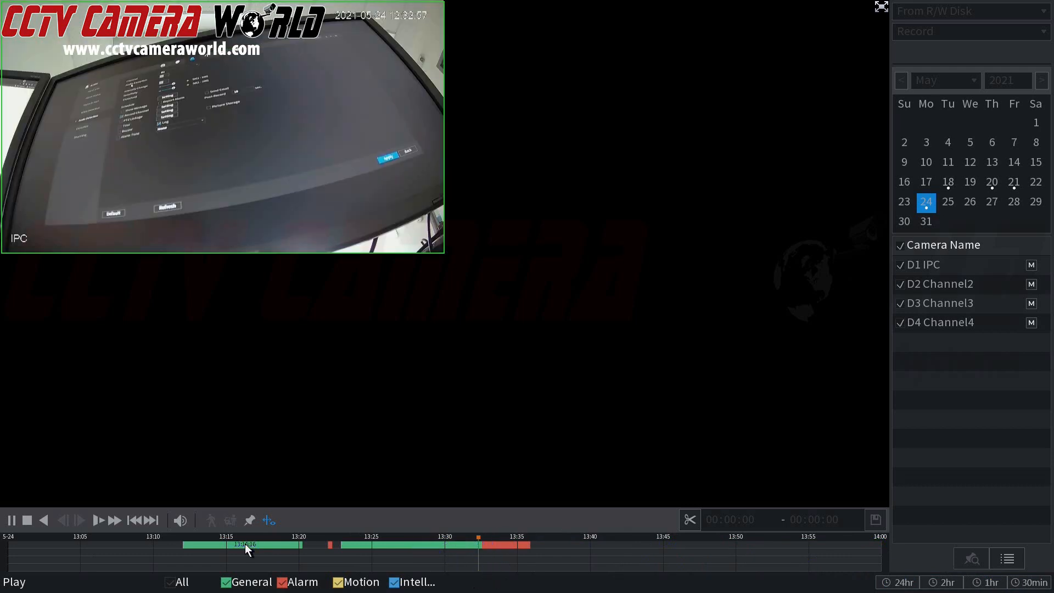
Pause playback, play the recording from the start of the alarm segment, and pause it again
{"action": "mouse_move", "coordinate": [179, 521]}
{"action": "left_click", "coordinate": [11, 520]}
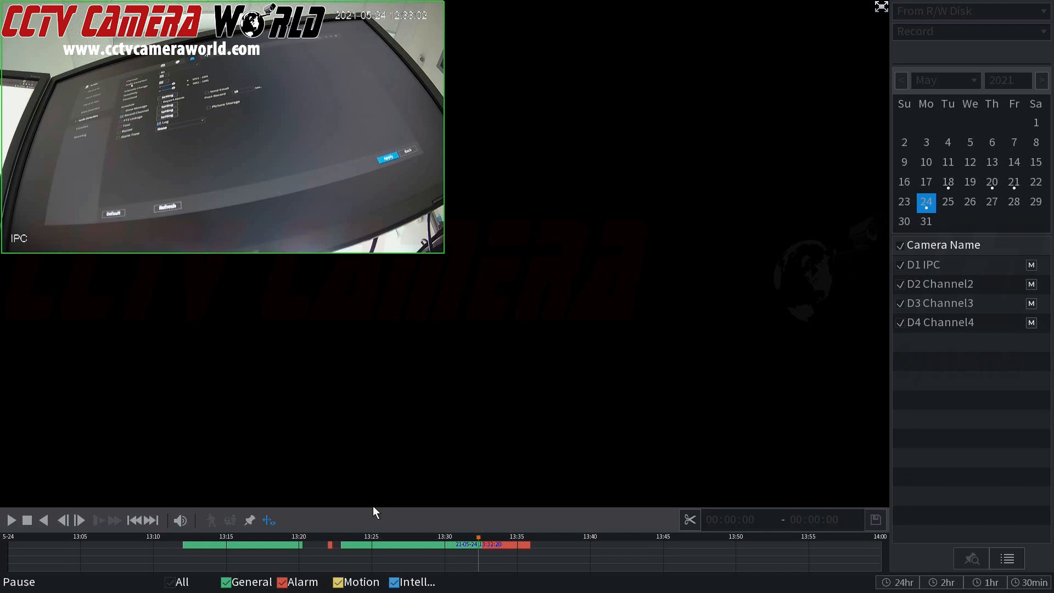
{"action": "left_click", "coordinate": [482, 546]}
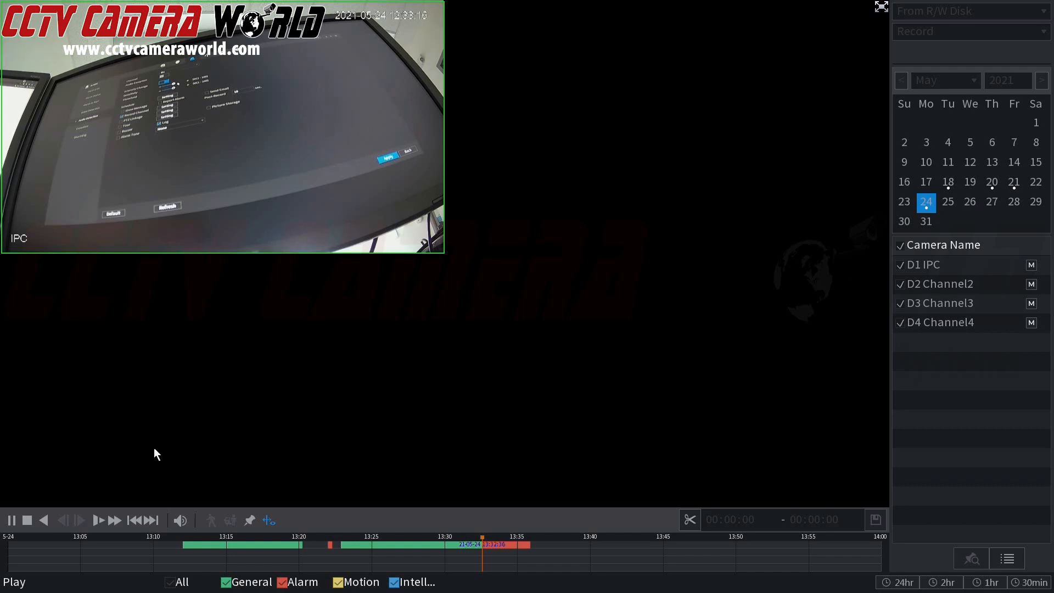
{"action": "left_click", "coordinate": [11, 520]}
Leave playback, reopen the recording search screen to view the May 24 timeline, and return to the main menu
{"action": "right_click", "coordinate": [510, 324]}
{"action": "right_click", "coordinate": [553, 239]}
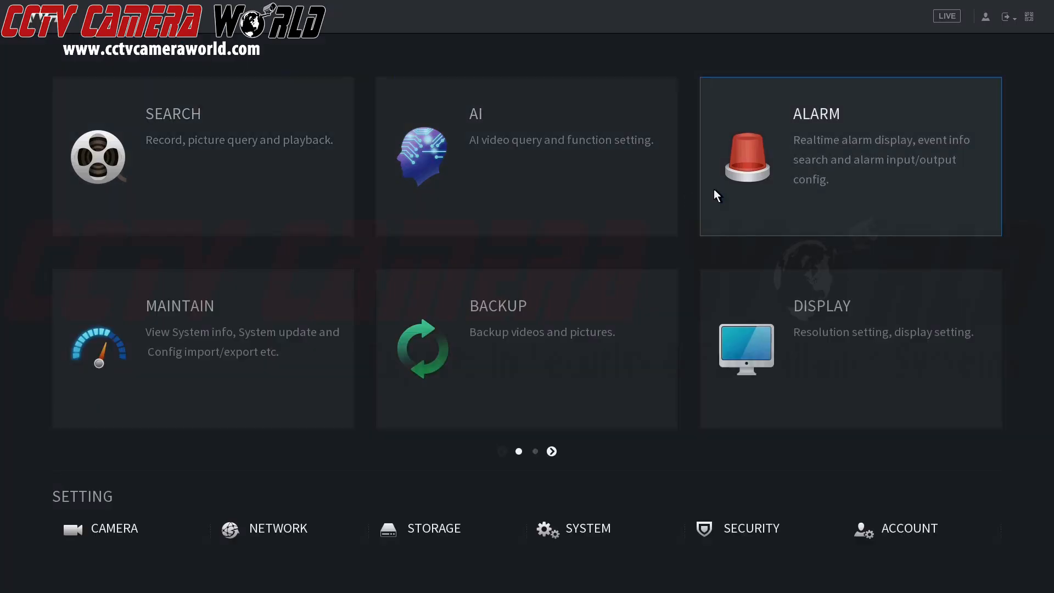
{"action": "left_click", "coordinate": [327, 204]}
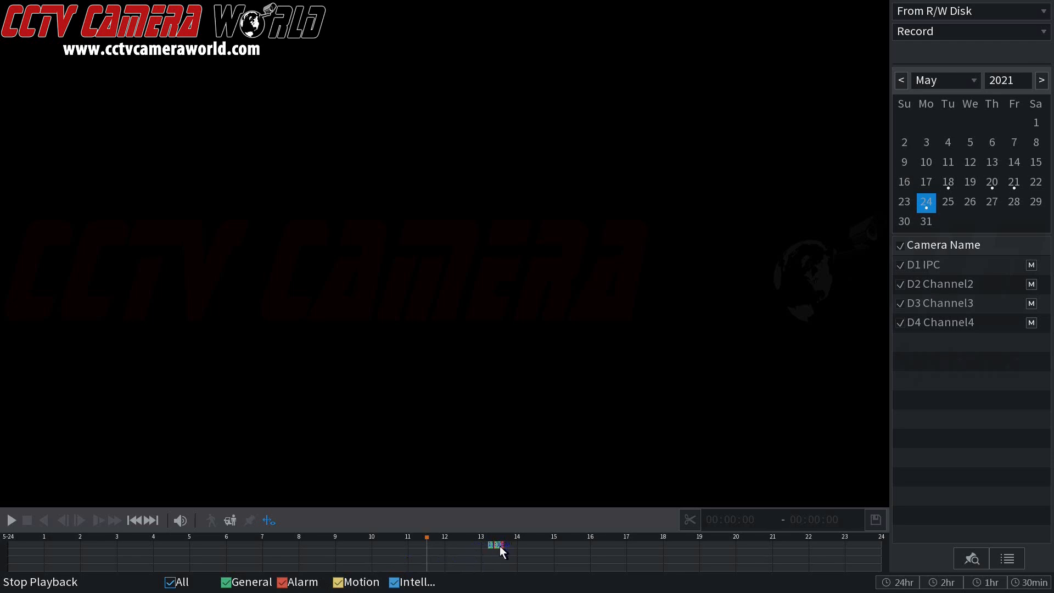
{"action": "right_click", "coordinate": [661, 371]}
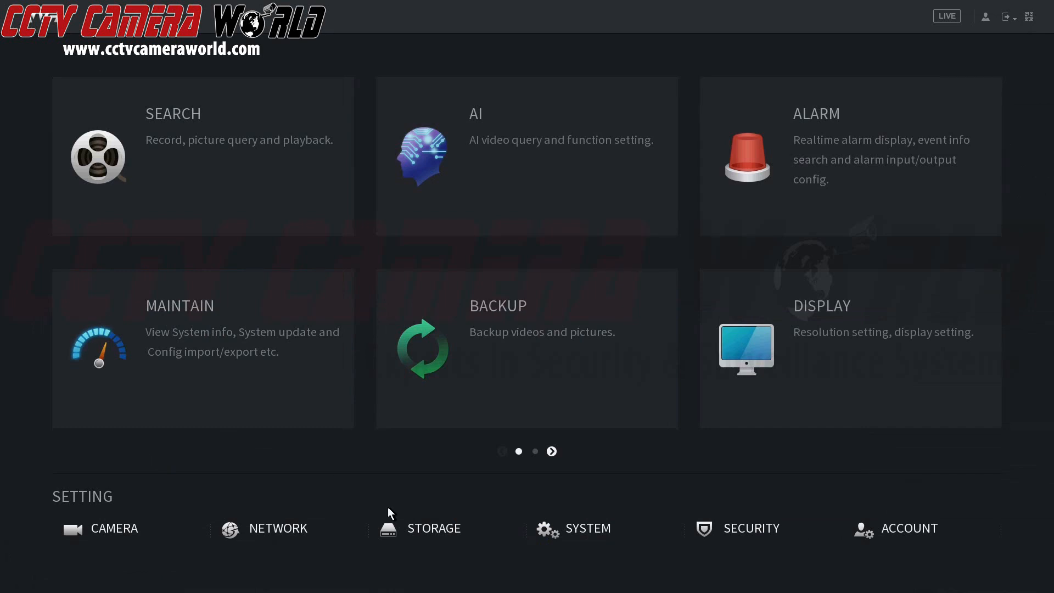
Review the main stream audio options in channel 1's encode settings, accept them, and return to the main menu
{"action": "left_click", "coordinate": [144, 529]}
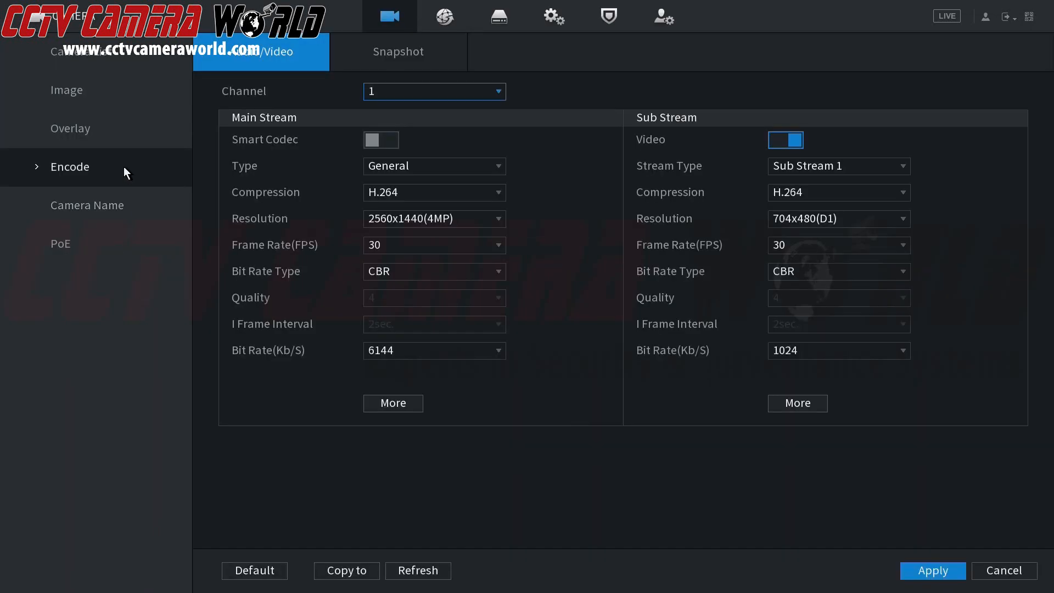
{"action": "left_click", "coordinate": [387, 405]}
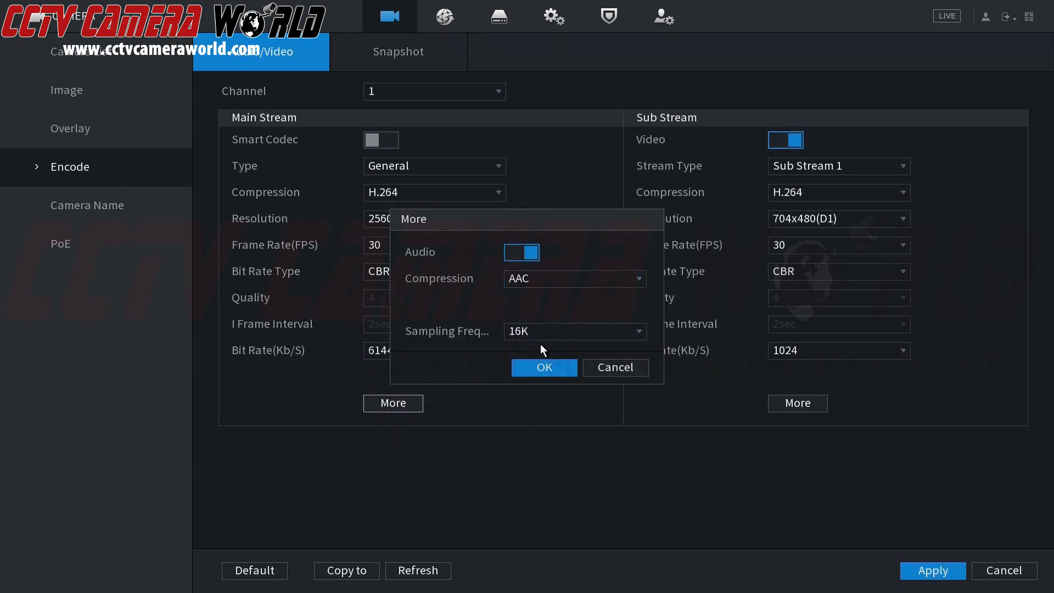
{"action": "left_click", "coordinate": [536, 367]}
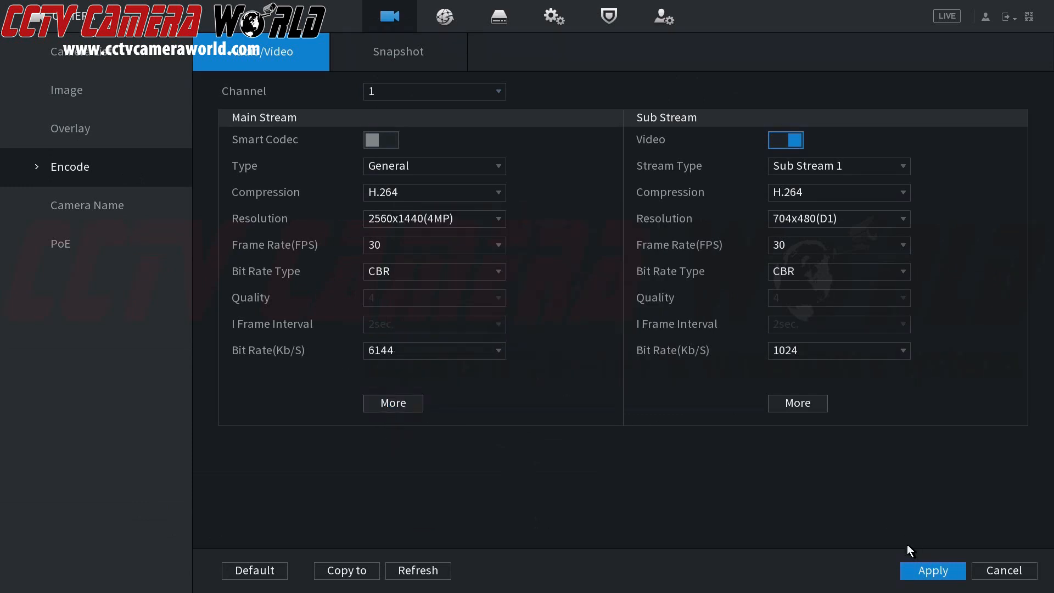
{"action": "right_click", "coordinate": [619, 460]}
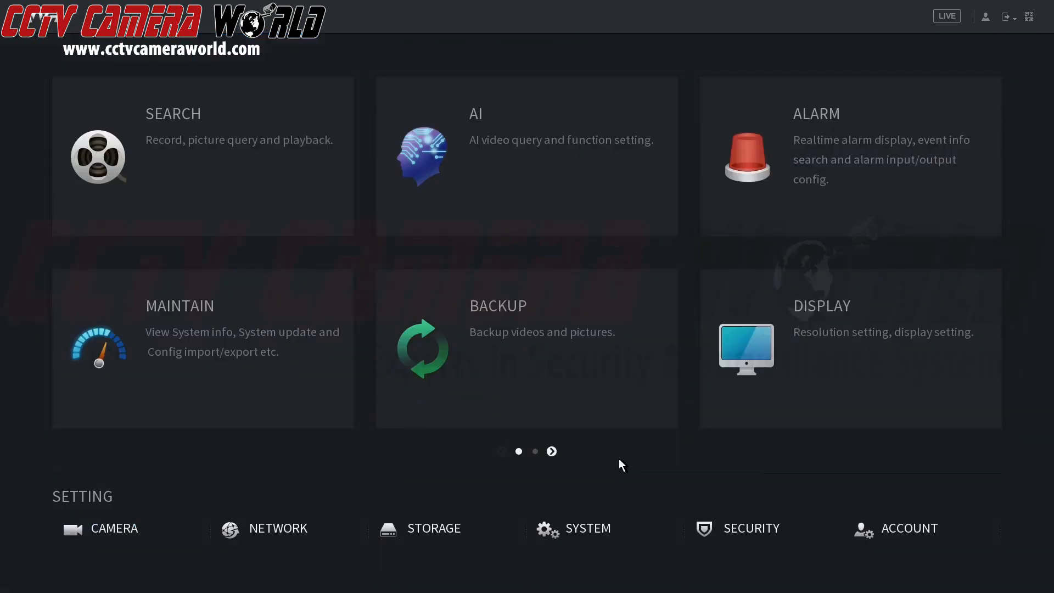
Review D1's weekly recording schedule and the Record Mode settings in storage, and return to the main menu
{"action": "left_click", "coordinate": [425, 522]}
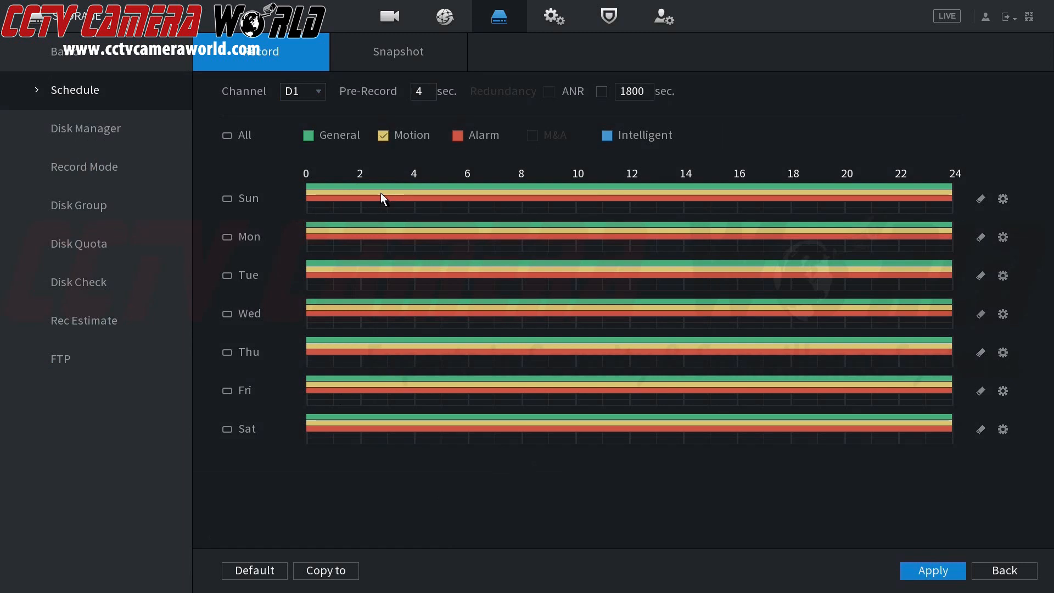
{"action": "left_click", "coordinate": [115, 180]}
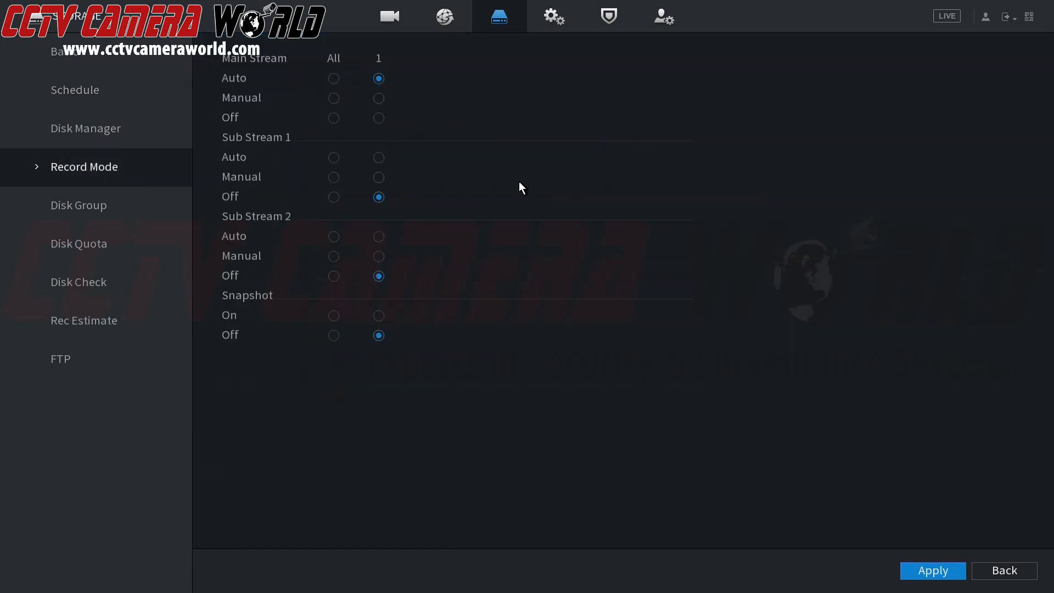
{"action": "right_click", "coordinate": [620, 424]}
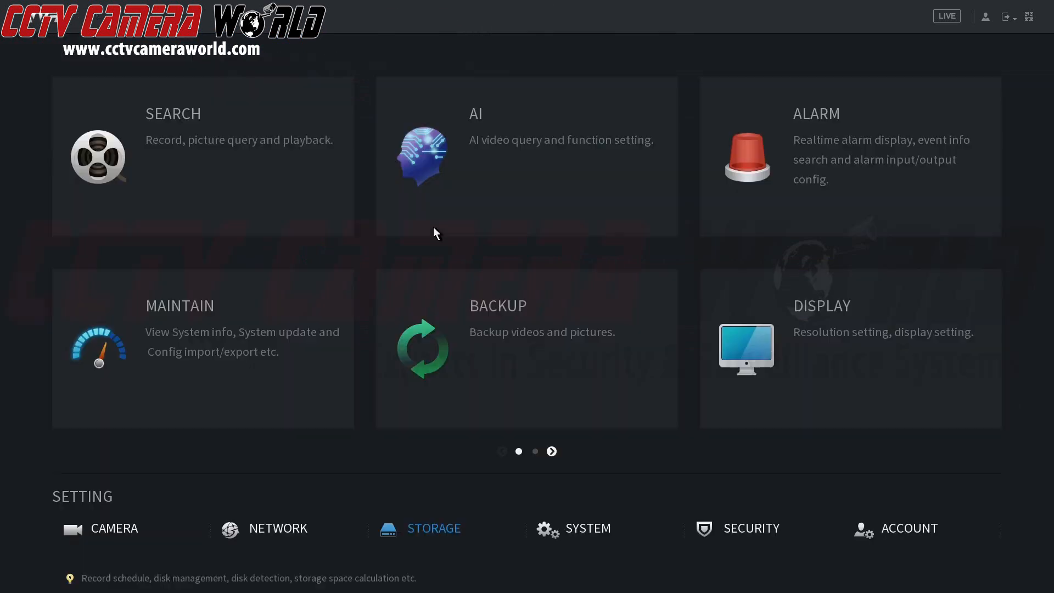
Open the Audio Detection settings for channel D1 in the alarm configuration
{"action": "left_click", "coordinate": [801, 149]}
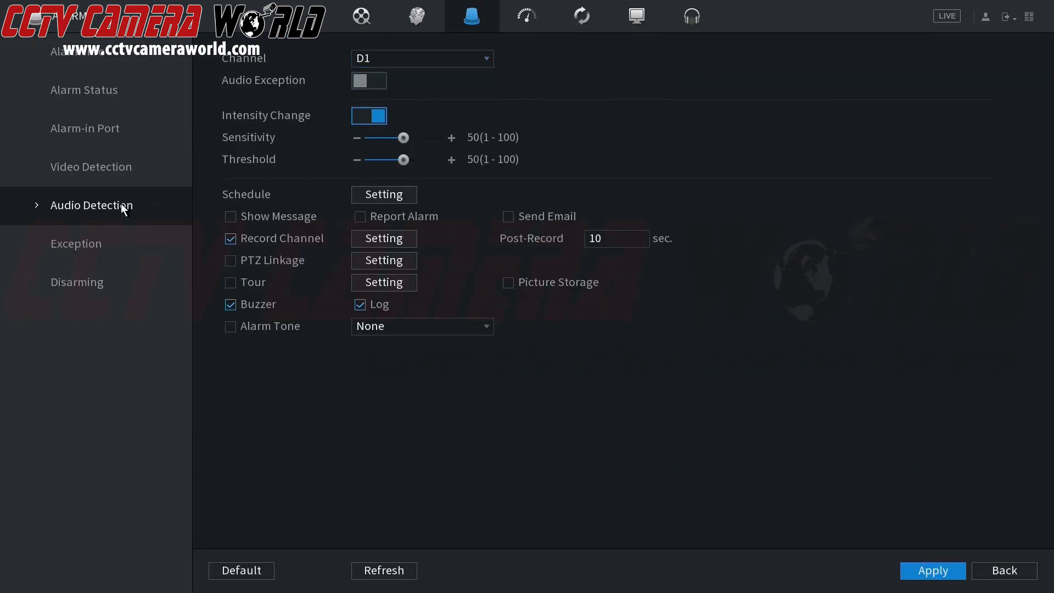